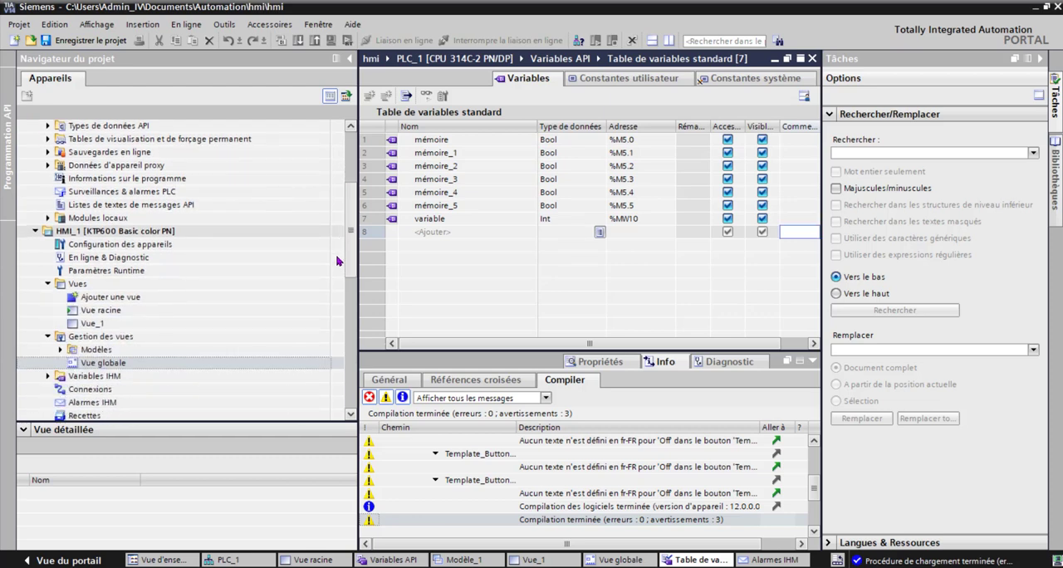
# Step: Open the existing views Vue racine and Vue_1, and add a new view to HMI_1
pyautogui.doubleClick(114, 286)
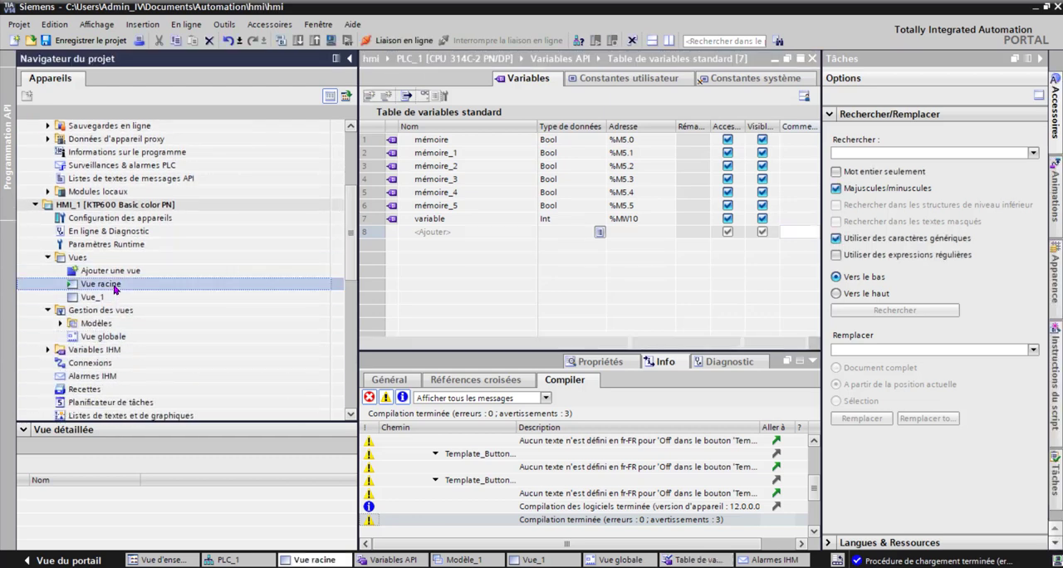
pyautogui.click(103, 299)
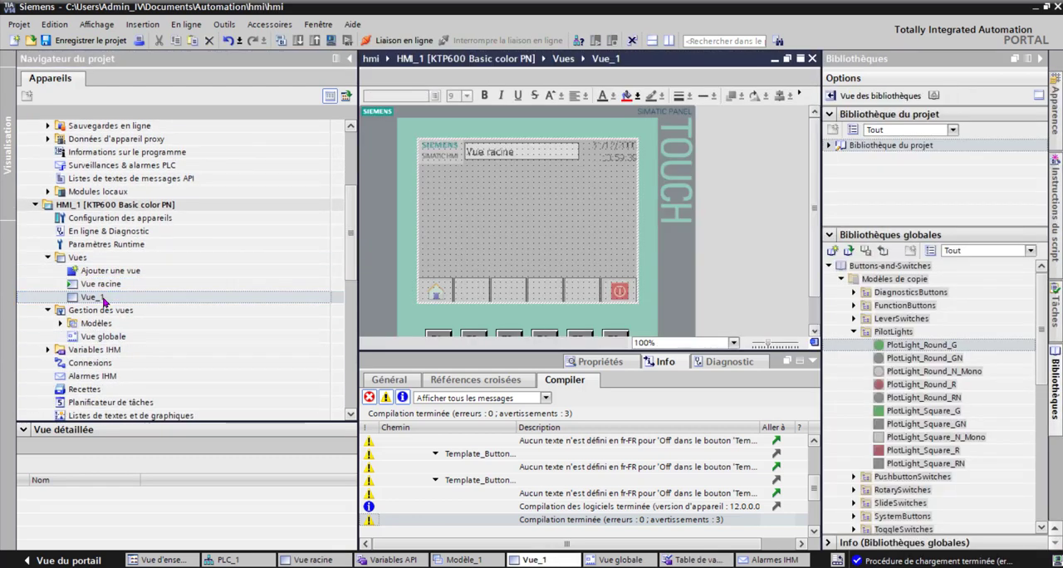
pyautogui.doubleClick(108, 272)
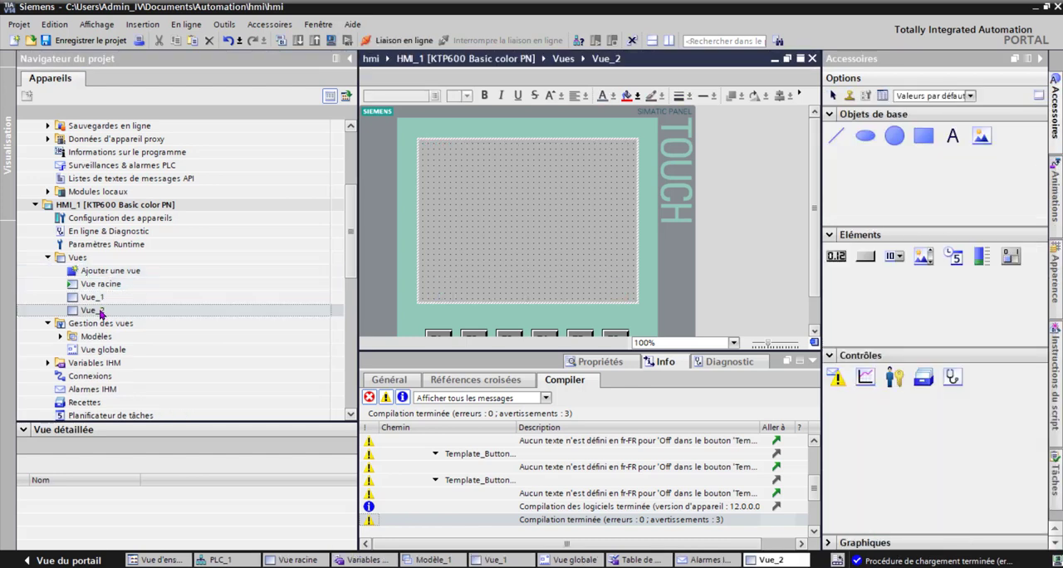
# Step: Assign the template Modèle_1 to Vue_2 in its view properties
pyautogui.rightClick(99, 312)
pyautogui.click(252, 538)
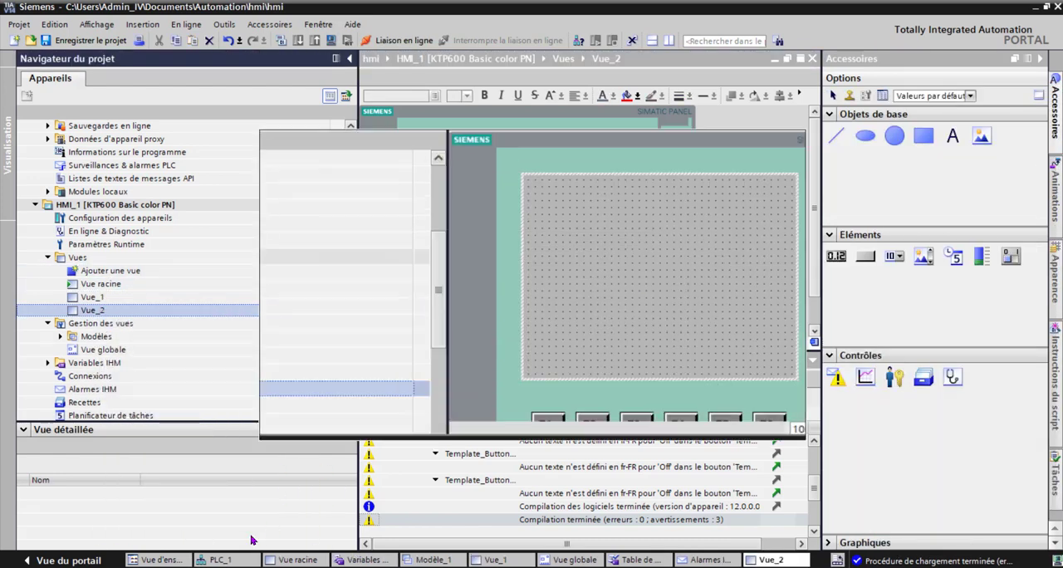
pyautogui.click(648, 293)
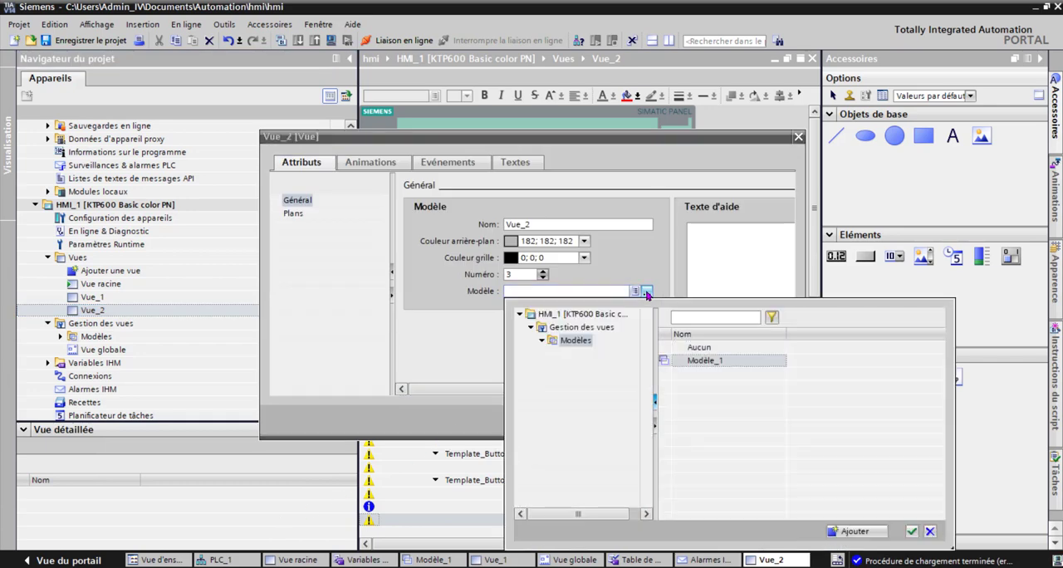
pyautogui.click(711, 363)
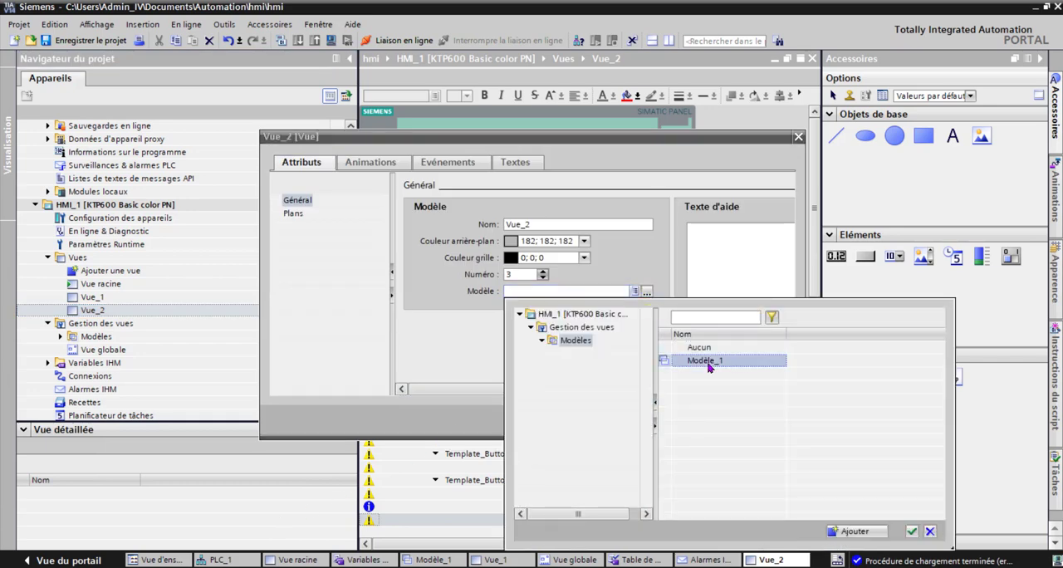
pyautogui.click(913, 533)
pyautogui.click(699, 420)
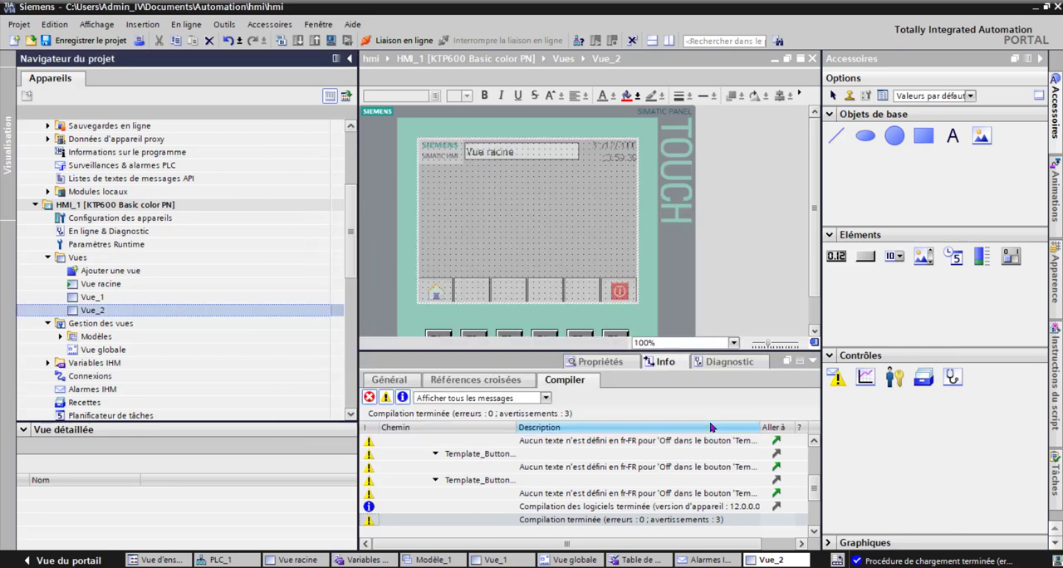
# Step: Open the template Modèle_1 and set the empty button beside the home button to Graphique mode
pyautogui.click(59, 339)
pyautogui.doubleClick(122, 363)
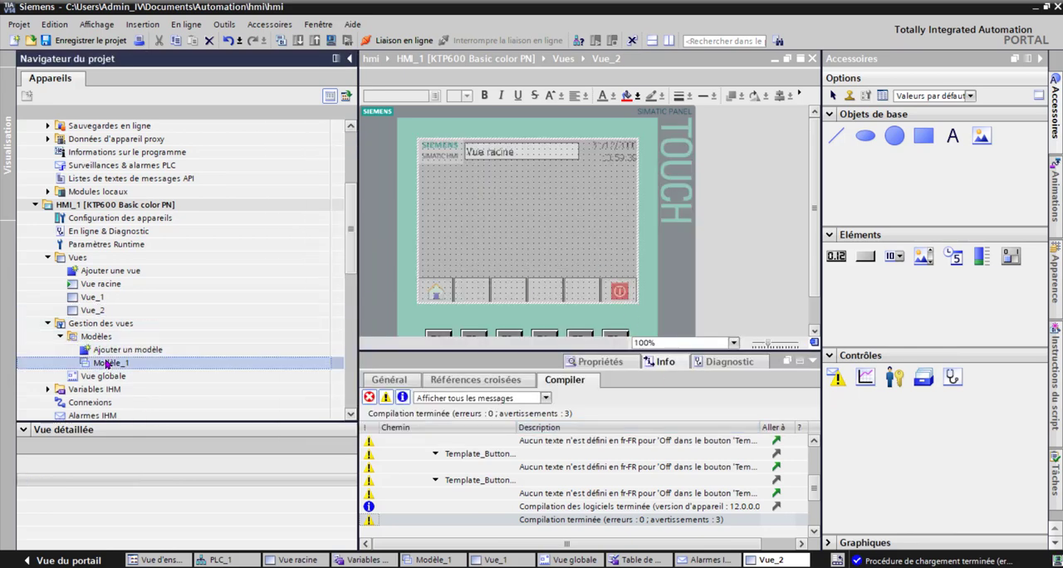
pyautogui.click(473, 292)
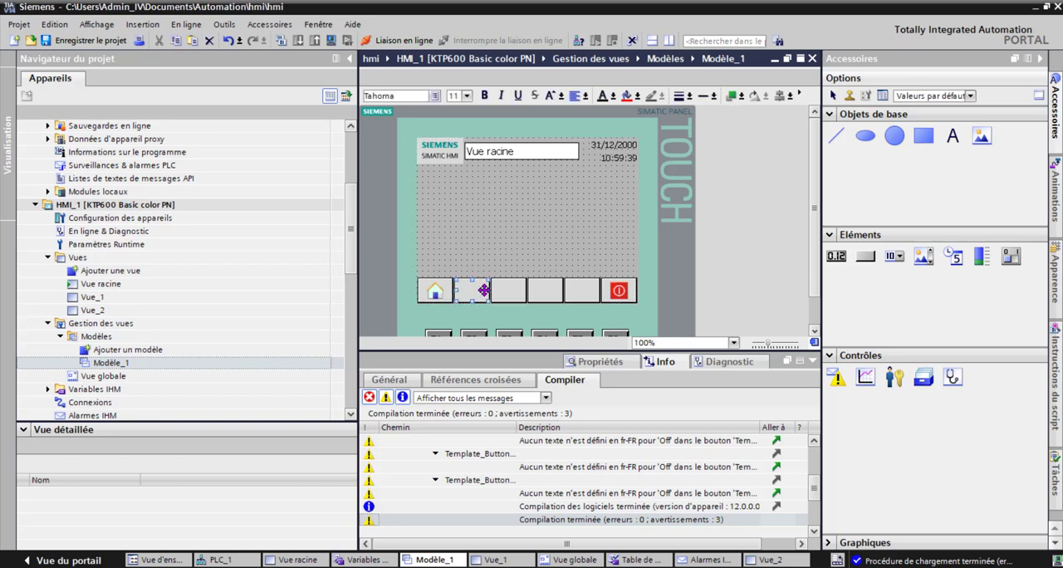
pyautogui.click(571, 363)
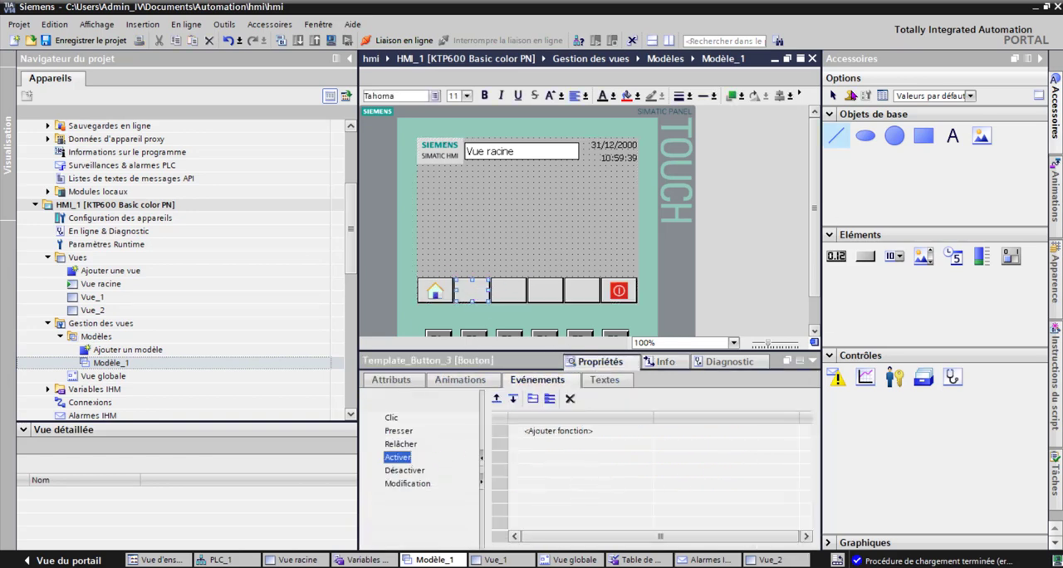
pyautogui.click(1040, 58)
pyautogui.click(392, 382)
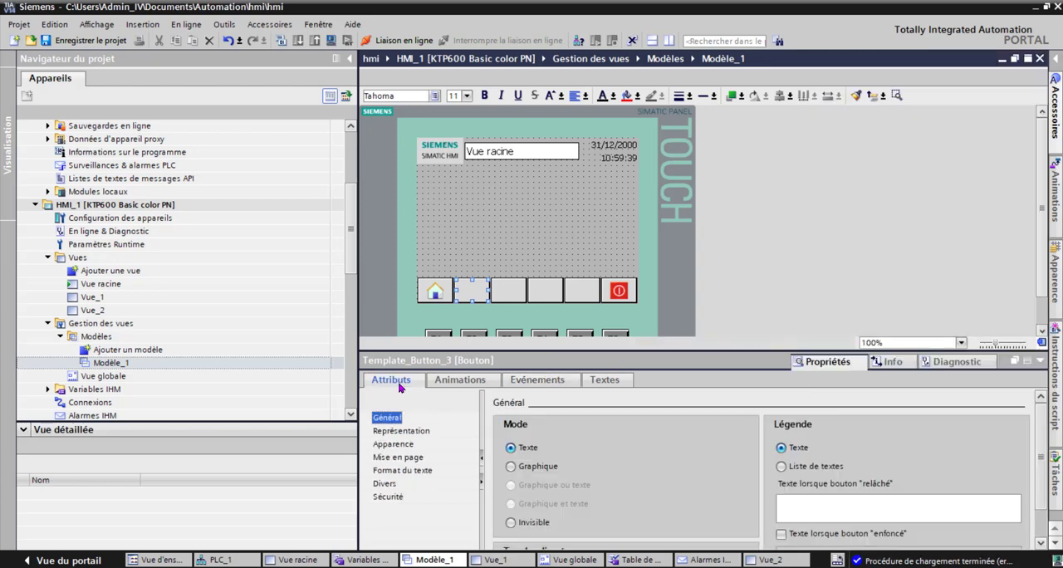
pyautogui.click(511, 466)
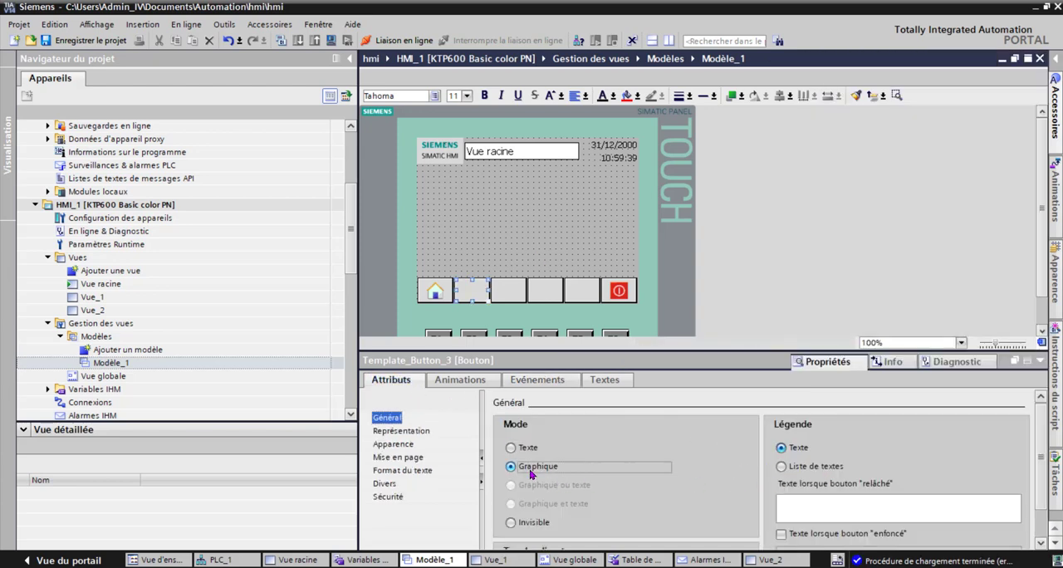
pyautogui.click(1017, 501)
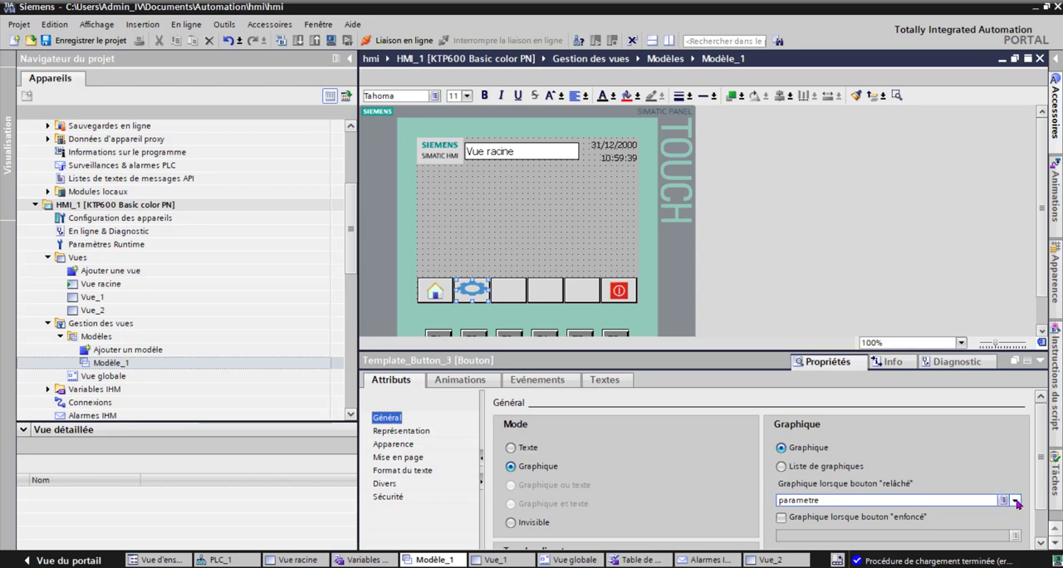
pyautogui.click(1018, 502)
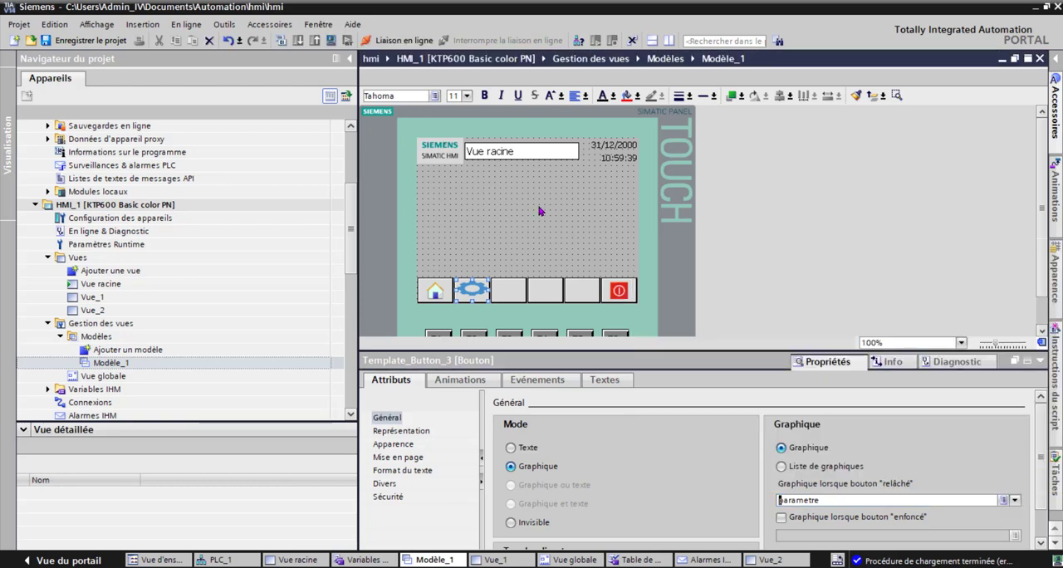
# Step: Paste the copied tools icon image onto the template to import it as a graphic, and delete the pasted graphic view
pyautogui.click(584, 218)
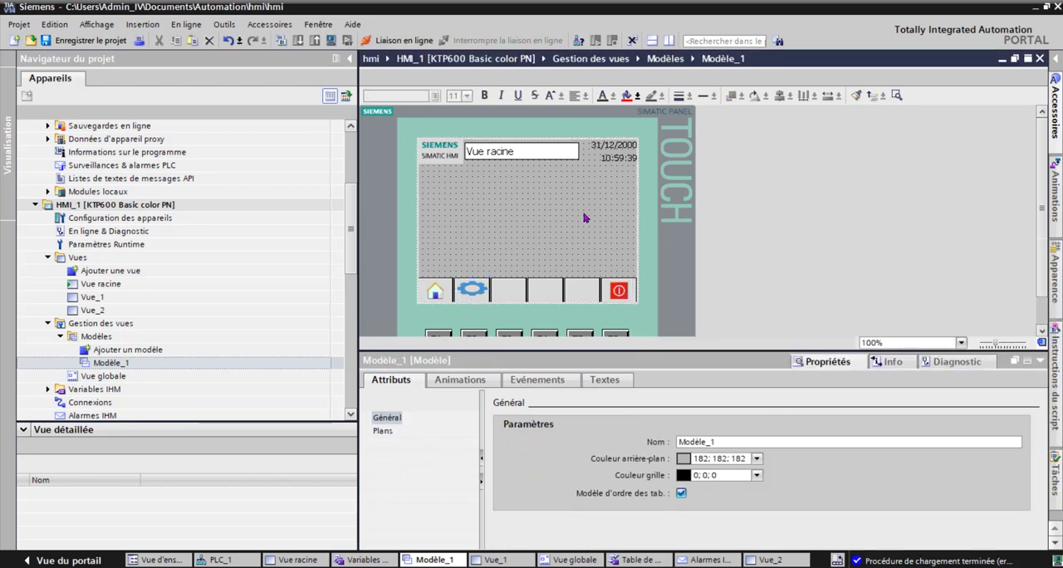
pyautogui.hotkey('ctrl', 'v')
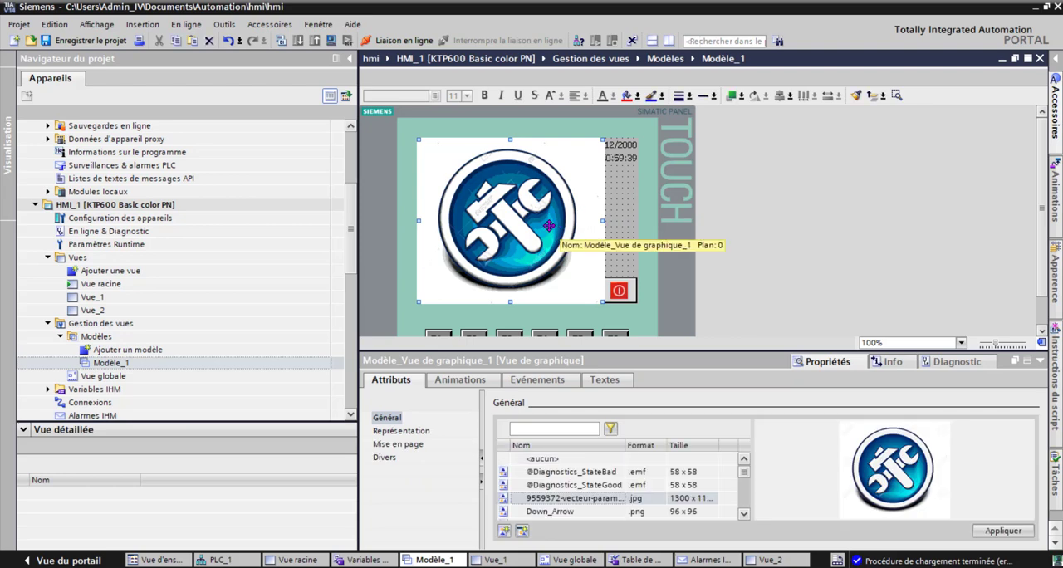
pyautogui.press('Delete')
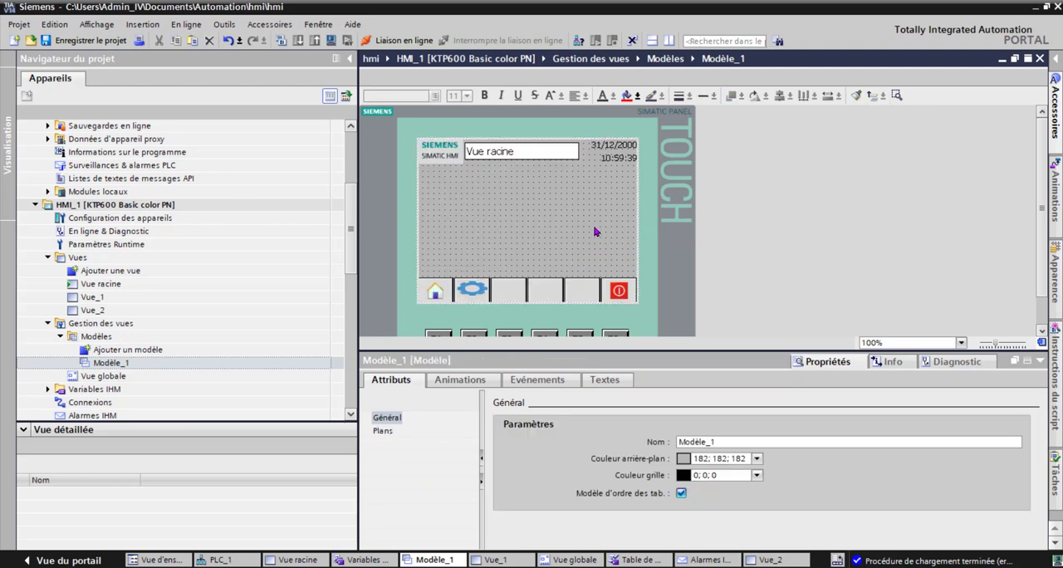
# Step: Set the graphic for the released state of the button beside the home button to the 9559372-vecteur-param... .jpg tools icon
pyautogui.click(466, 292)
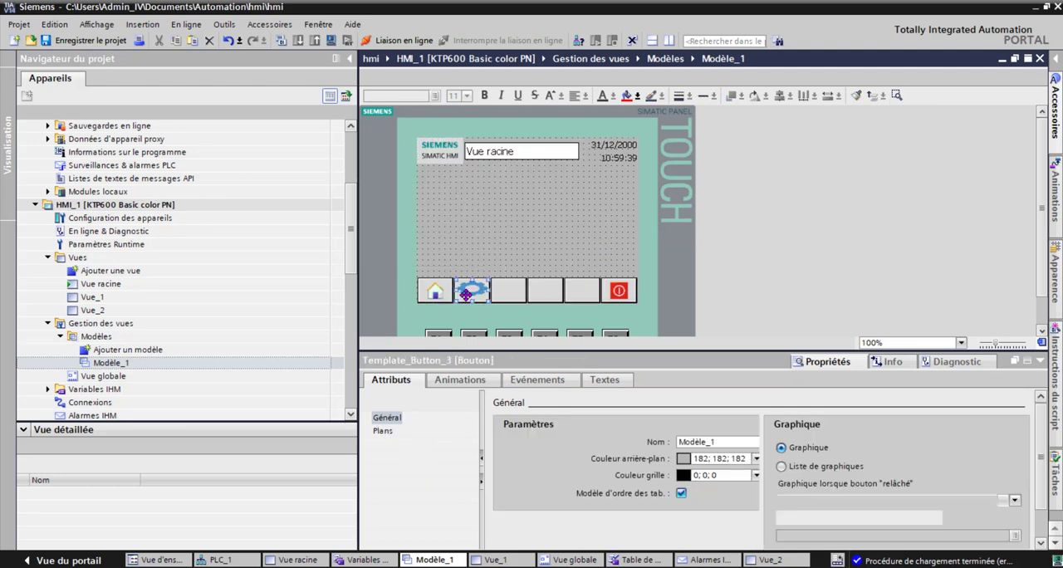
pyautogui.click(1015, 500)
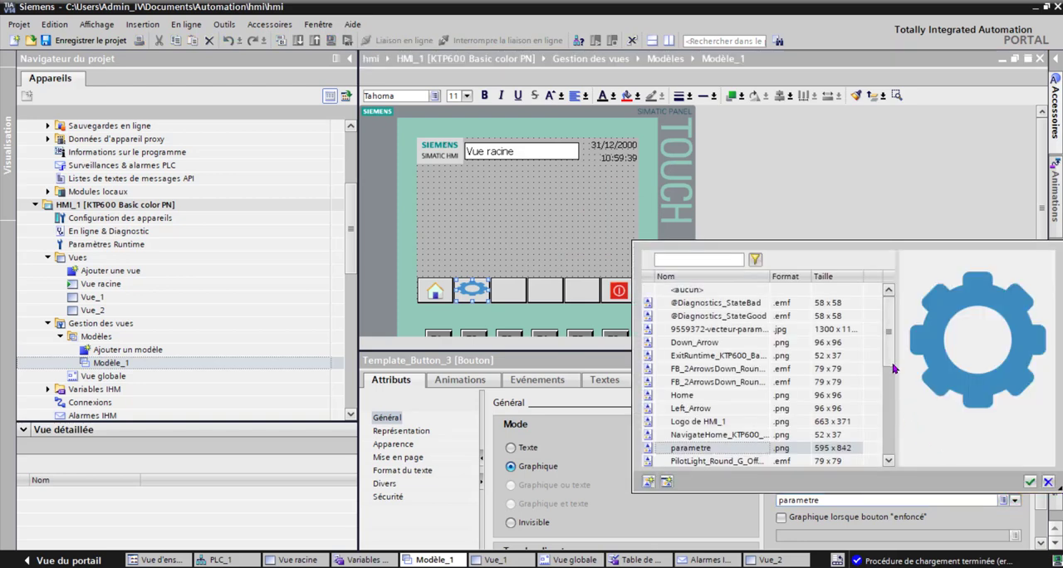
pyautogui.click(694, 329)
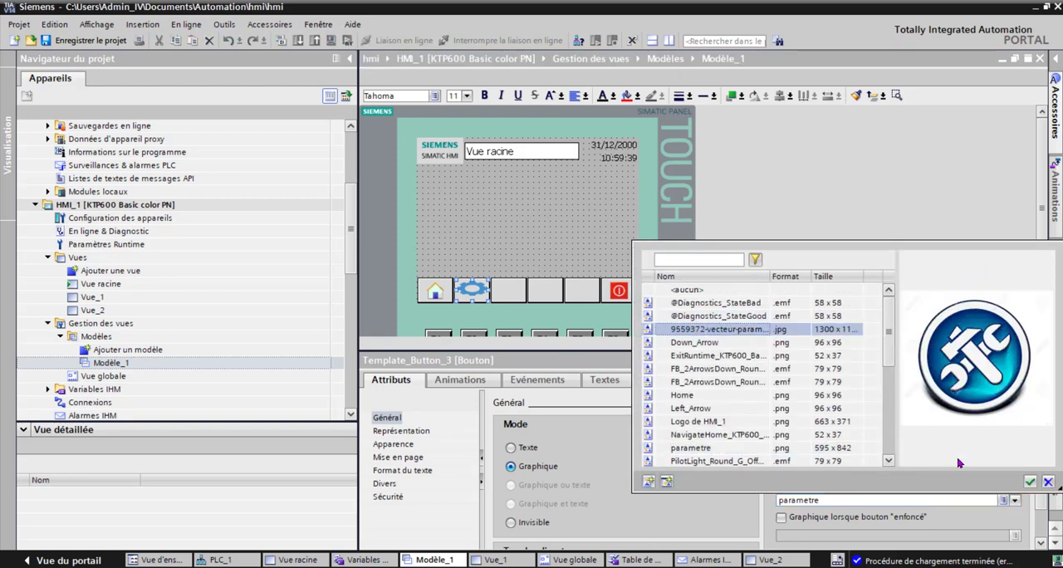
pyautogui.click(1030, 482)
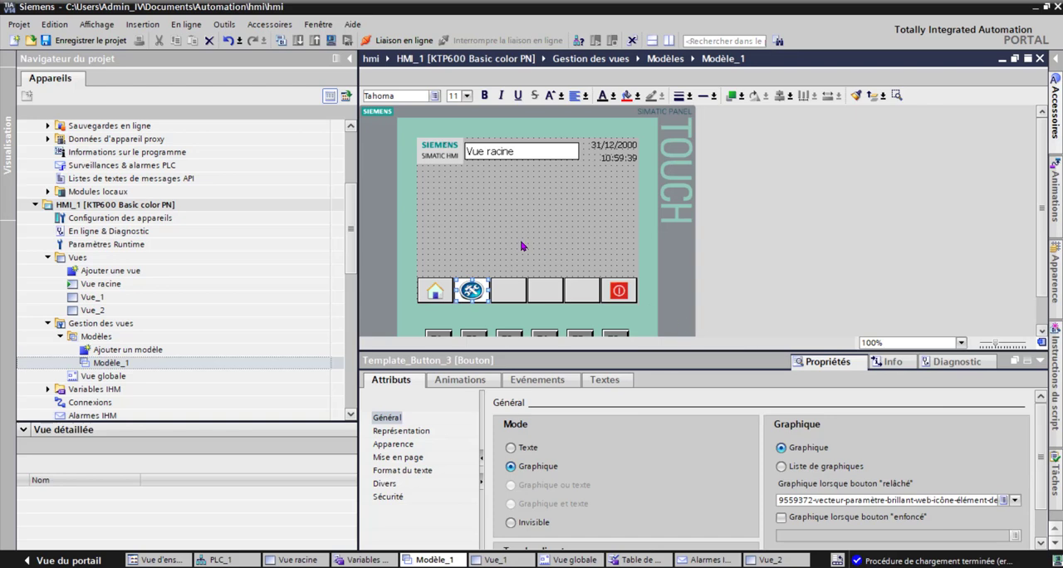
# Step: Add the ActiverVue function from the Vues category to the tools button's Relâcher event
pyautogui.click(537, 380)
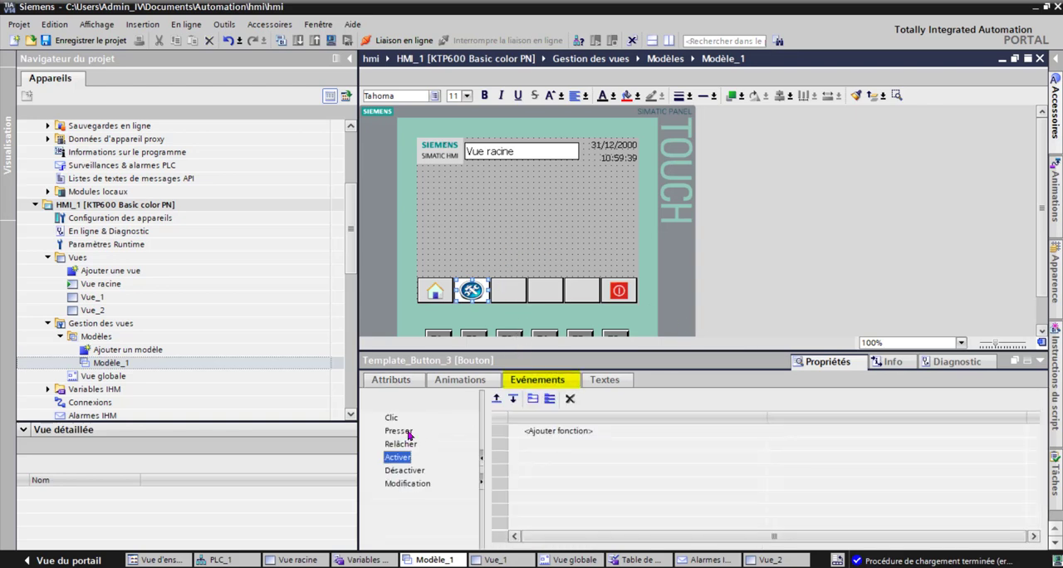
pyautogui.click(401, 445)
pyautogui.click(584, 433)
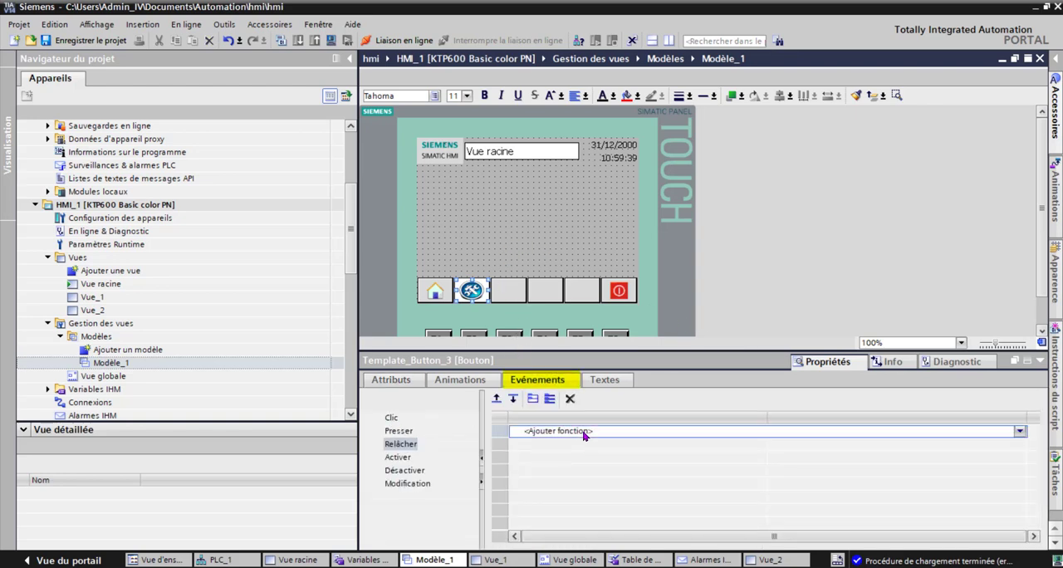
pyautogui.click(1020, 433)
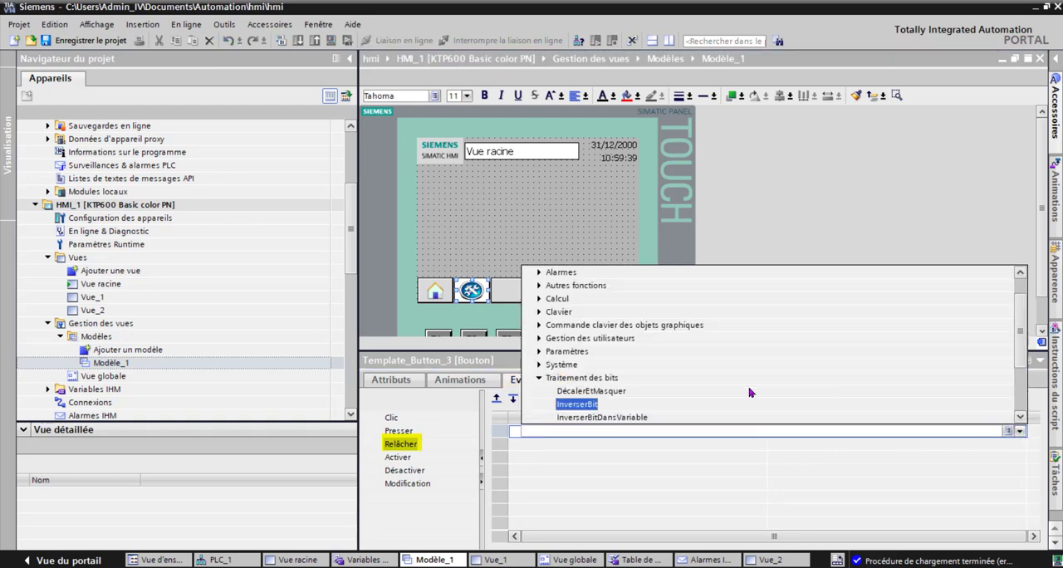
pyautogui.click(539, 379)
pyautogui.click(539, 403)
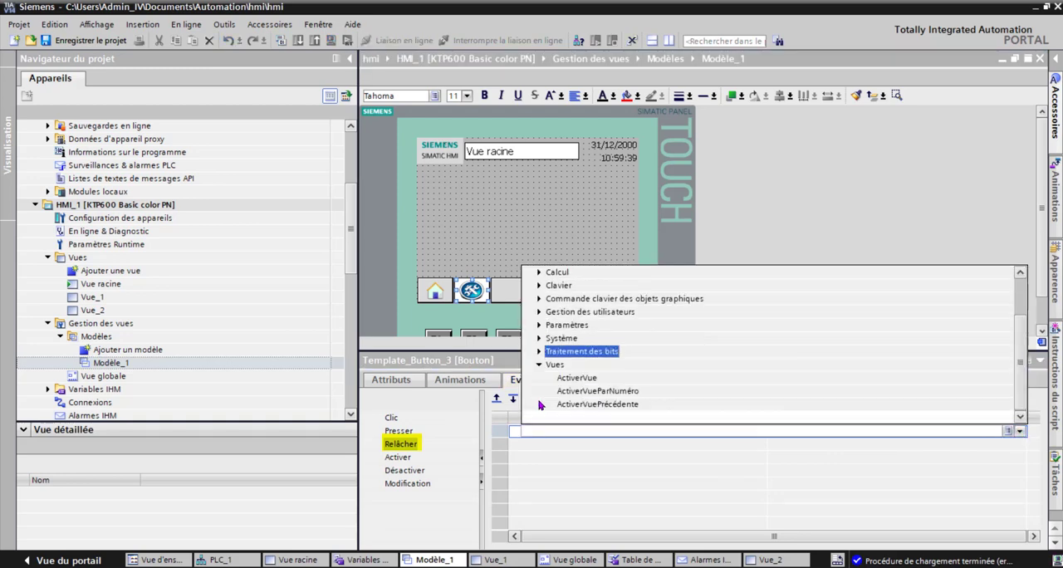
pyautogui.click(577, 378)
# Step: Set the view name of the ActiverVue function to Vue_1
pyautogui.click(1012, 448)
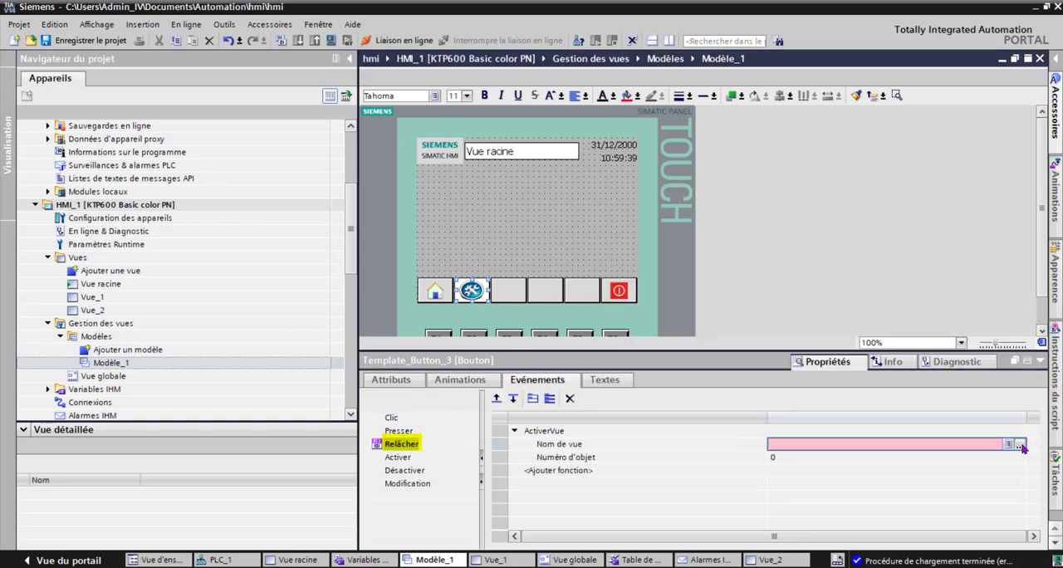
pyautogui.click(1020, 445)
pyautogui.click(850, 262)
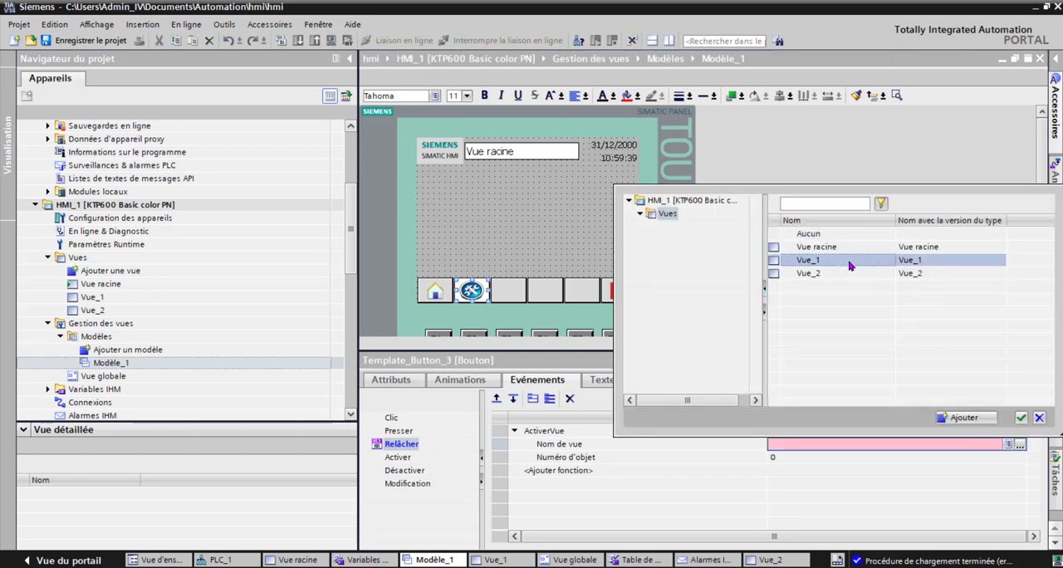
pyautogui.click(1021, 417)
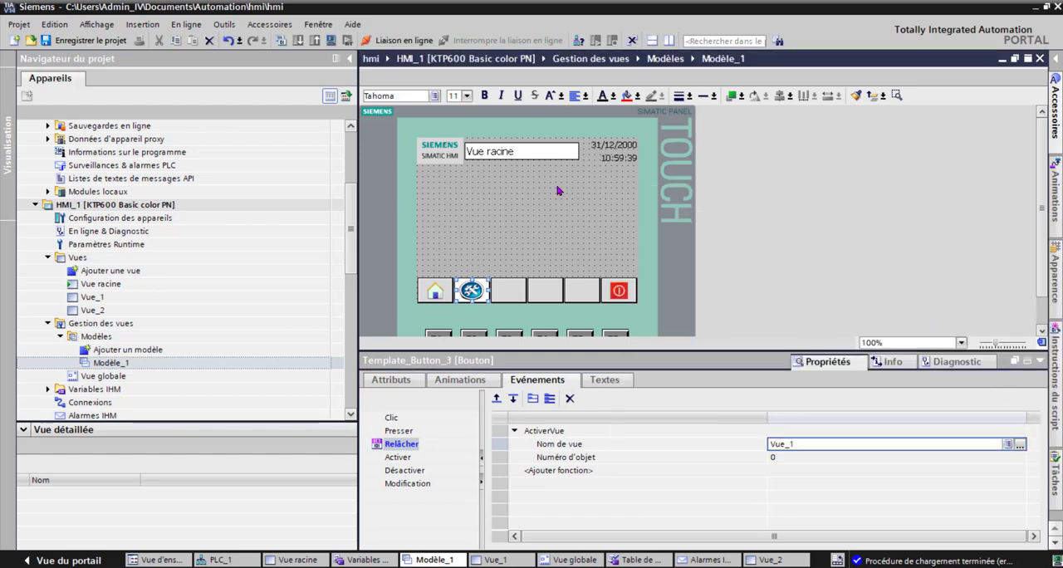
pyautogui.click(537, 217)
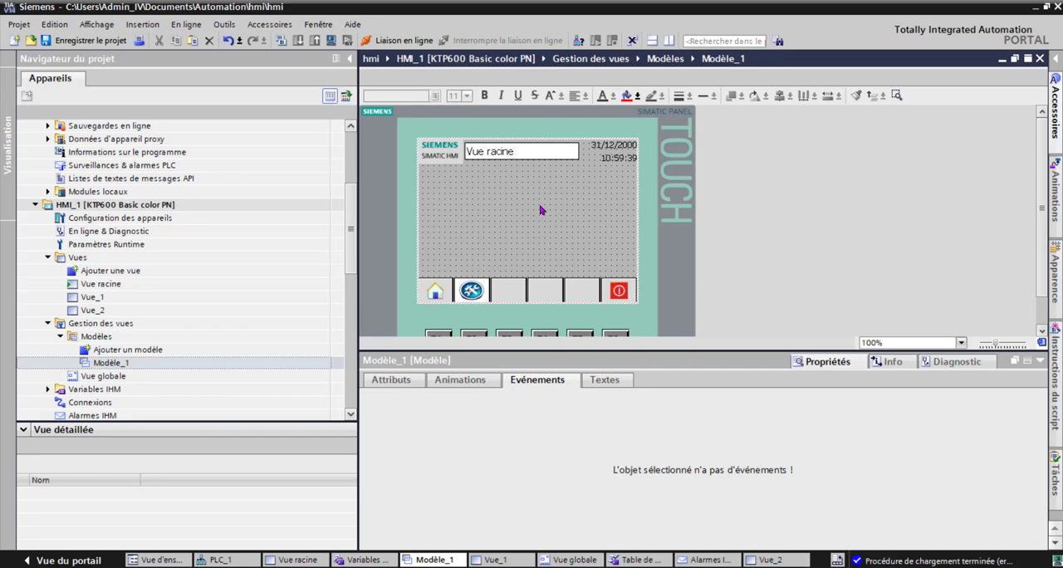
# Step: Open Vue_1 and place a new button in its upper left area, below the header
pyautogui.doubleClick(98, 298)
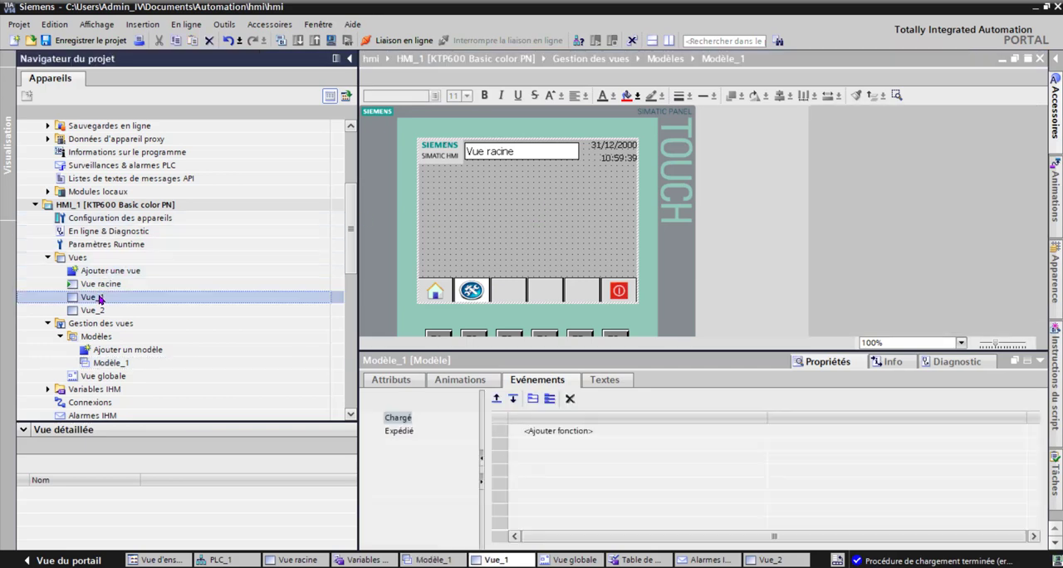
pyautogui.click(1053, 106)
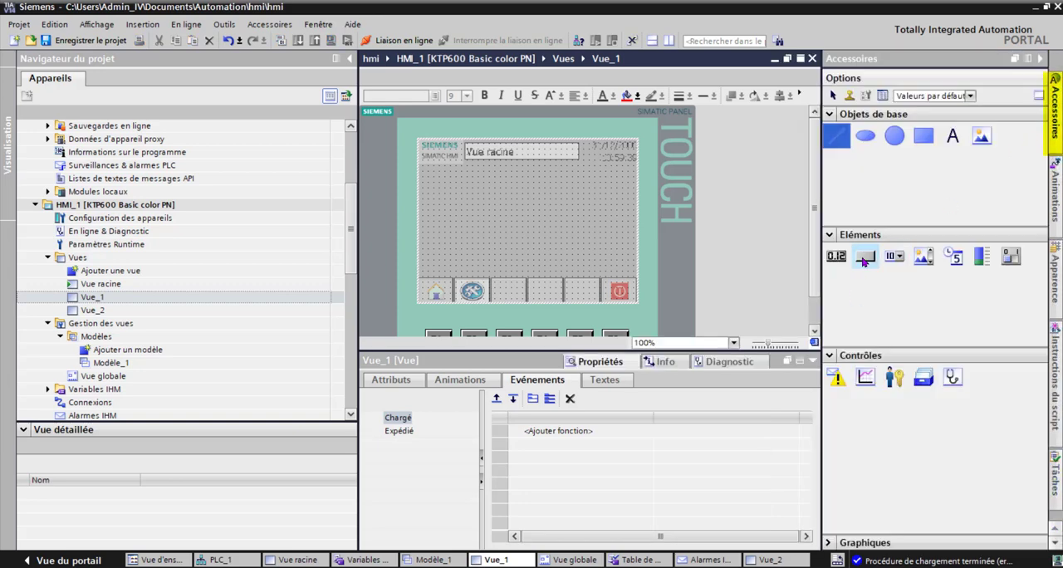
pyautogui.moveTo(506, 213); pyautogui.dragTo(459, 194)
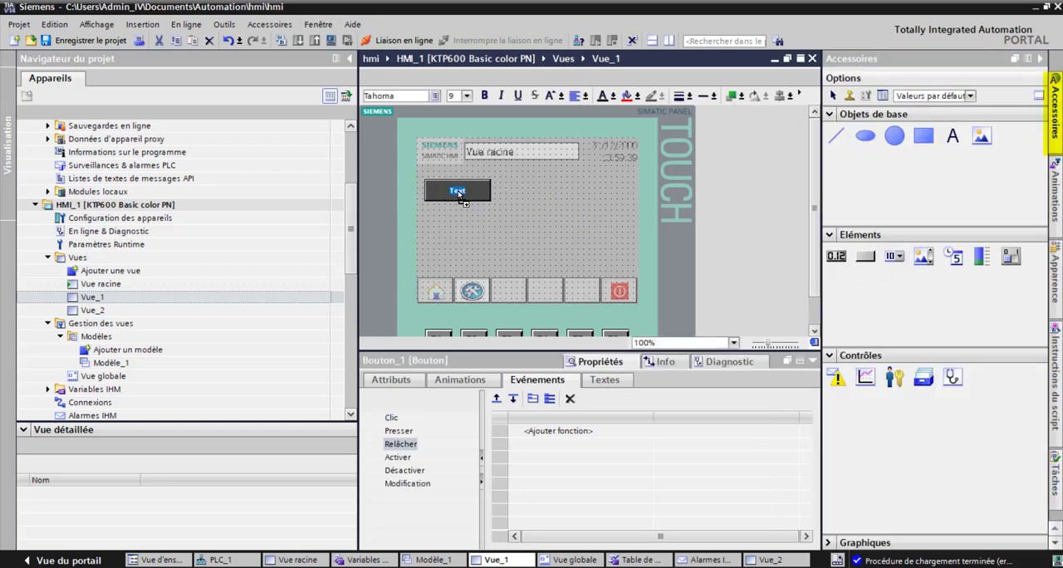
# Step: Add the InverserBit function from Traitement des bits to the new button's Clic event, using the PLC variable mémoire (%M5.0)
pyautogui.click(404, 418)
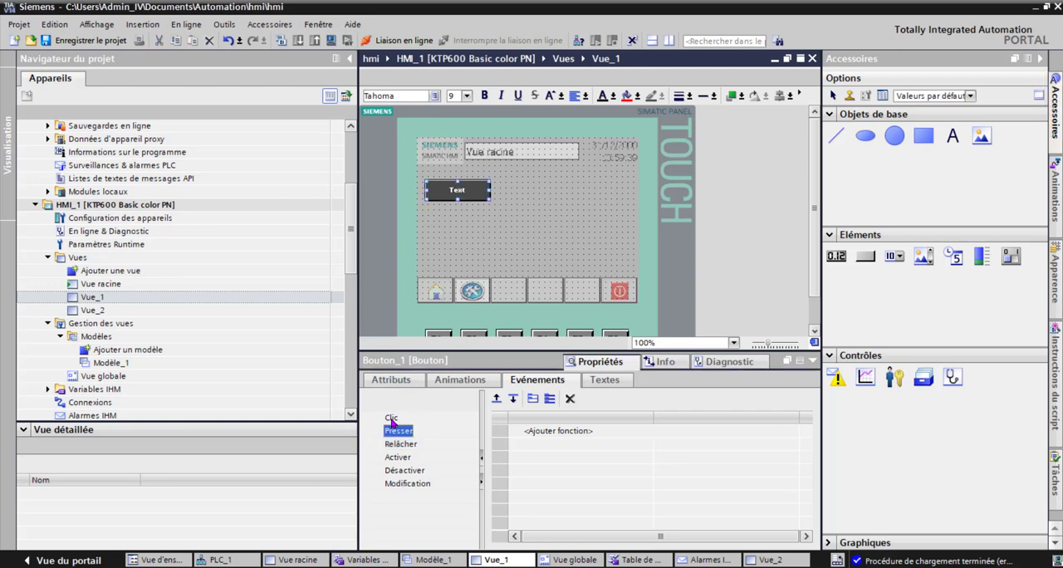
pyautogui.click(736, 434)
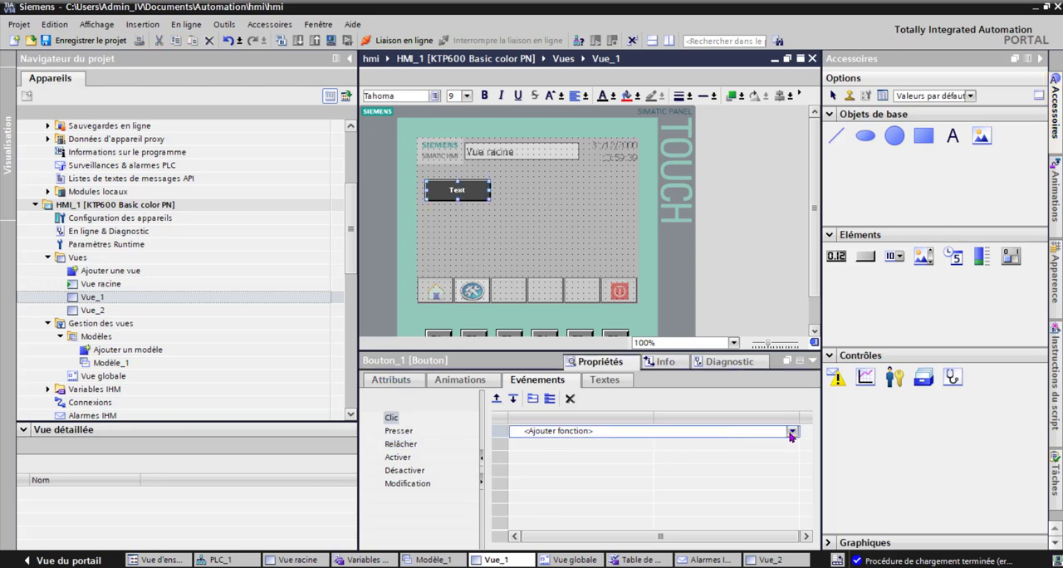
pyautogui.click(793, 433)
pyautogui.click(538, 390)
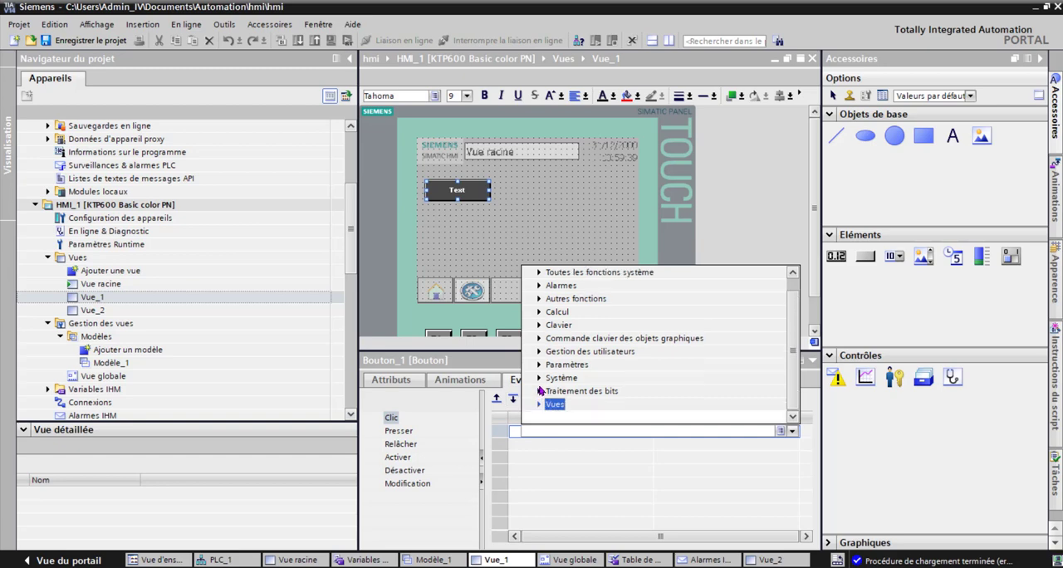
pyautogui.click(539, 391)
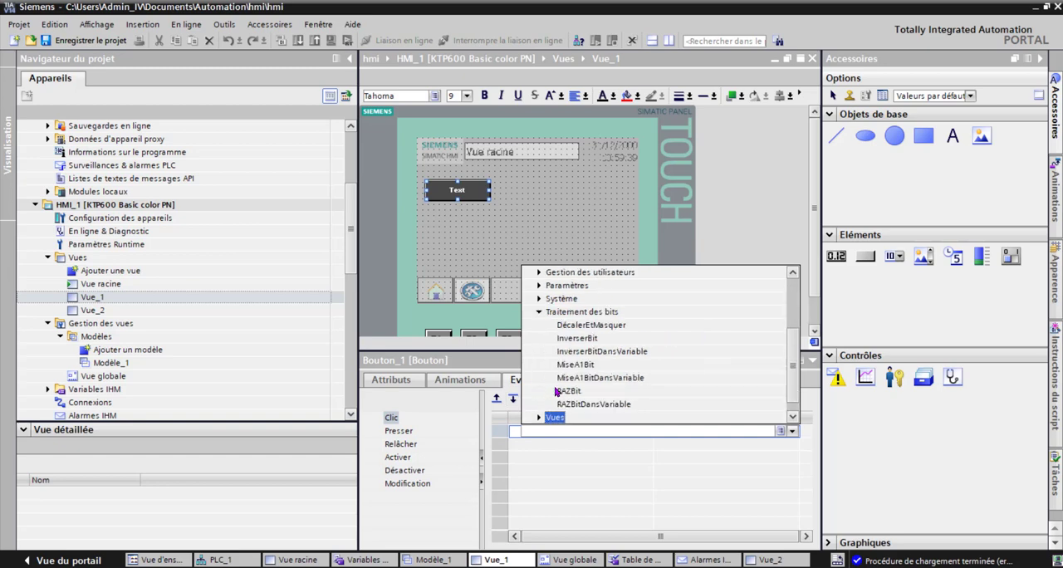
pyautogui.click(585, 339)
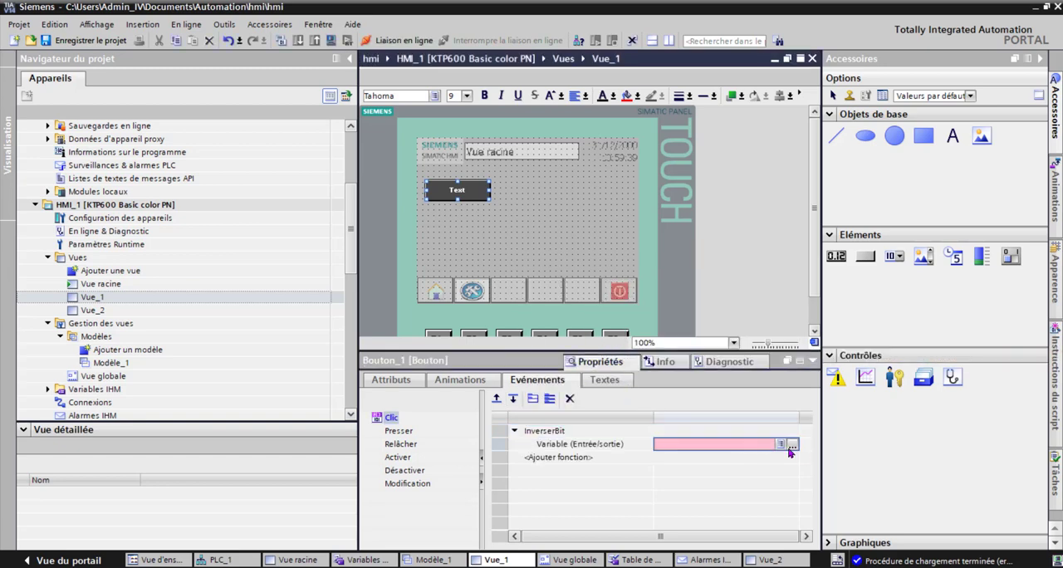
pyautogui.click(793, 446)
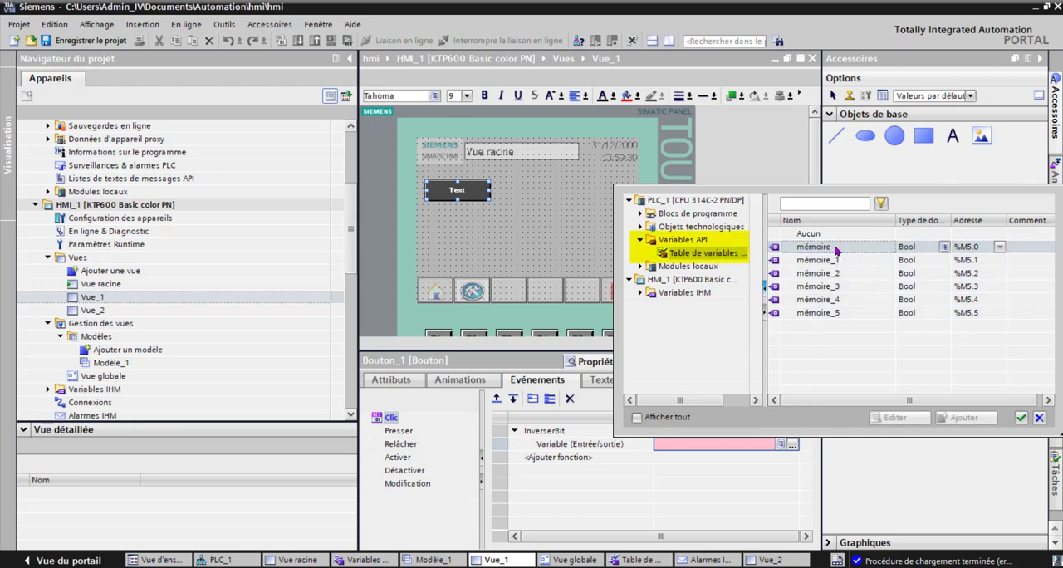
pyautogui.doubleClick(834, 249)
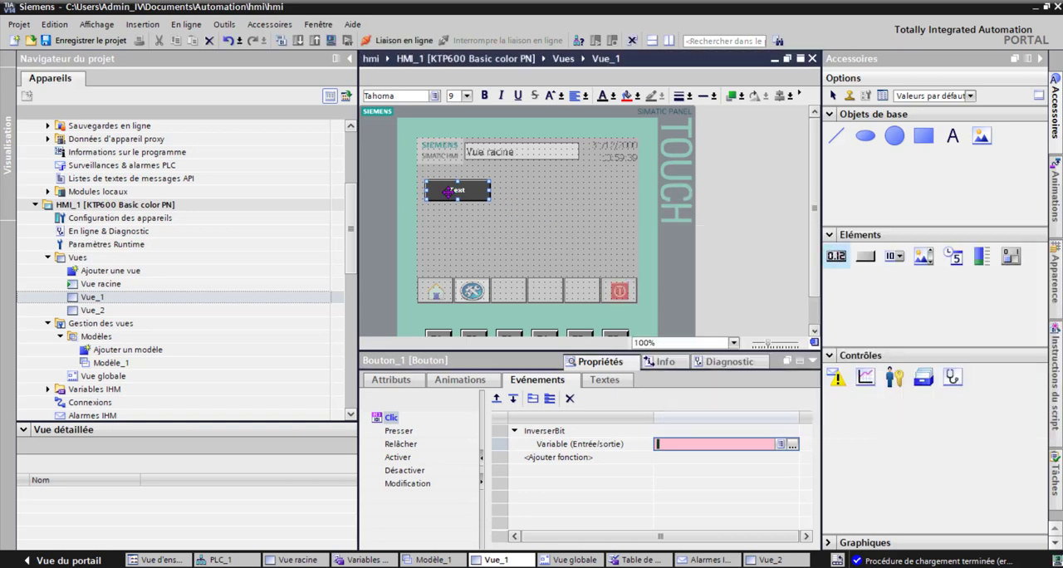
# Step: Set the button's text for the released state to m5.0 and collapse the project navigator
pyautogui.click(390, 380)
pyautogui.click(738, 506)
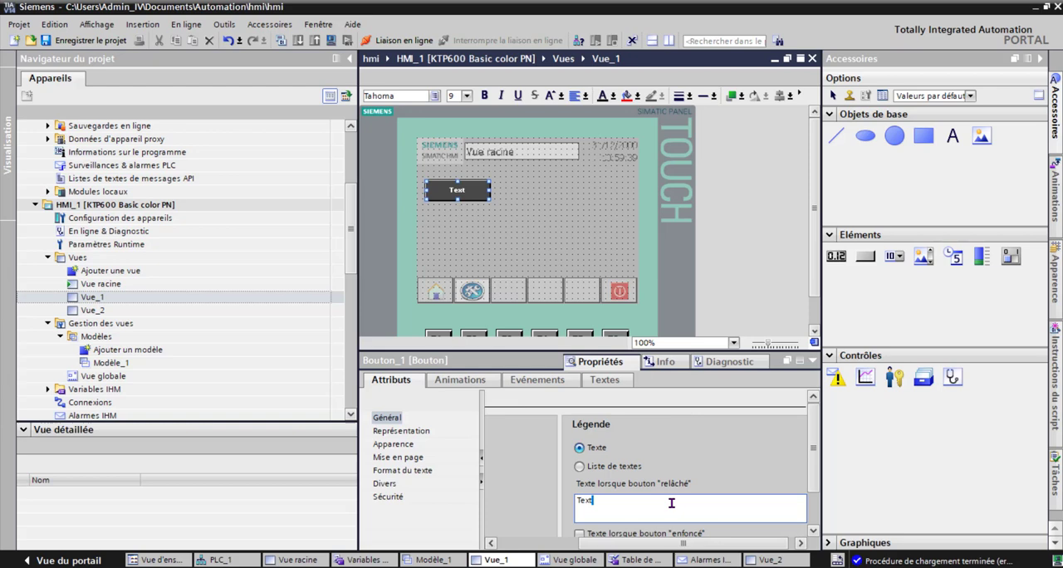
pyautogui.doubleClick(651, 503)
pyautogui.scroll(-1, 806, 483)
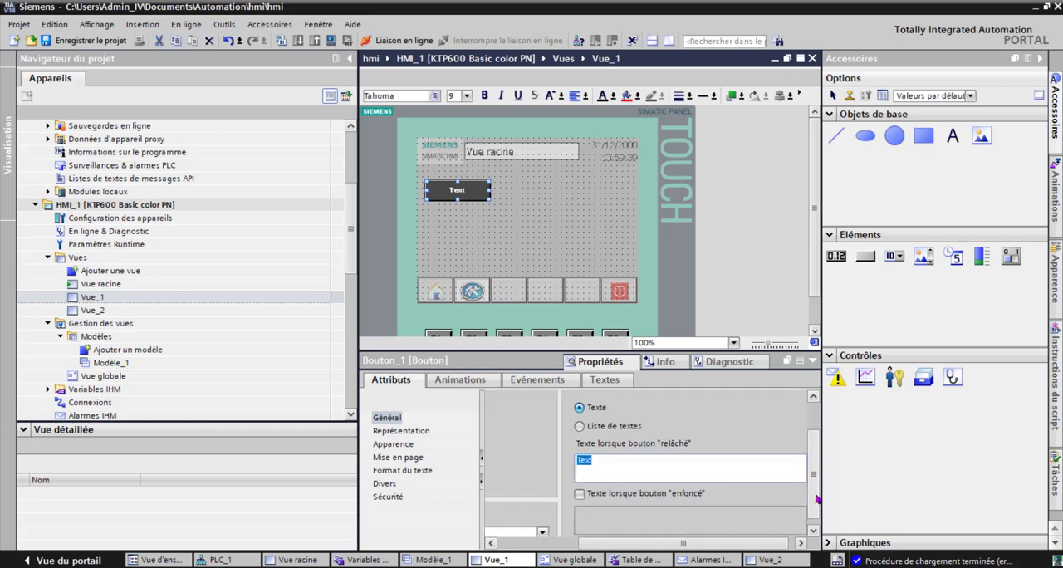
pyautogui.write('m5.0')
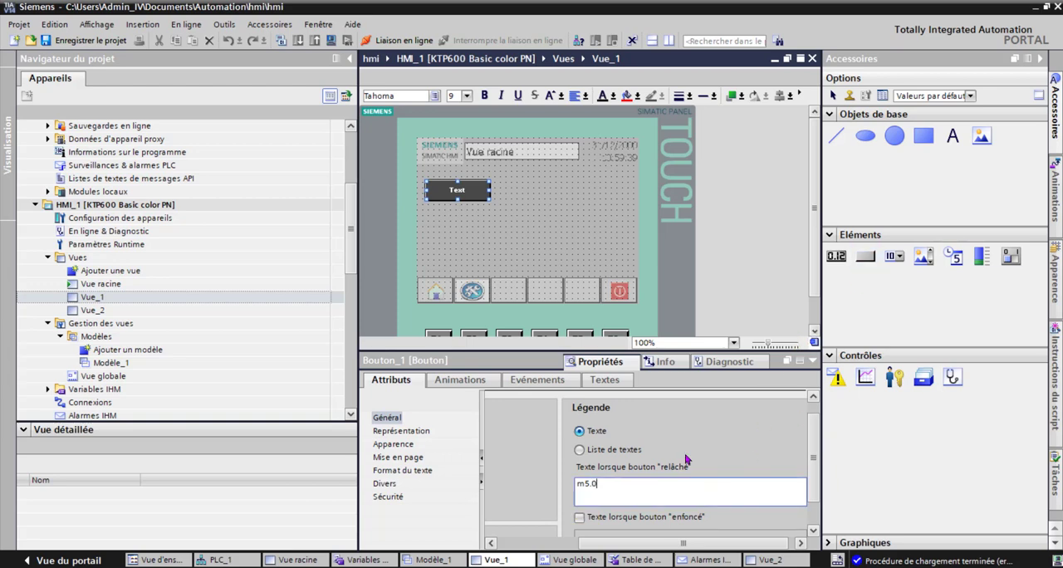
pyautogui.click(350, 59)
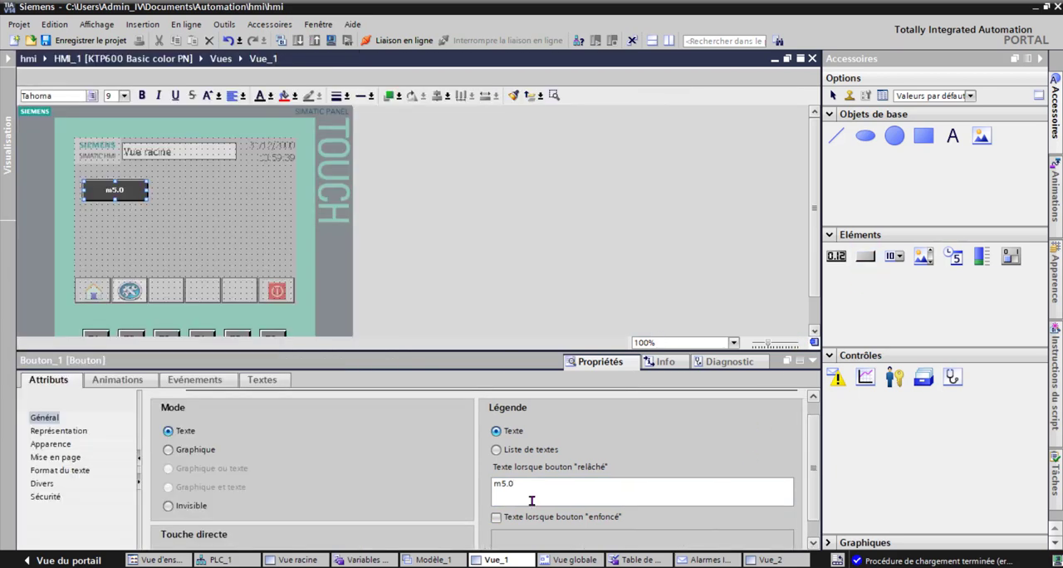
pyautogui.click(198, 451)
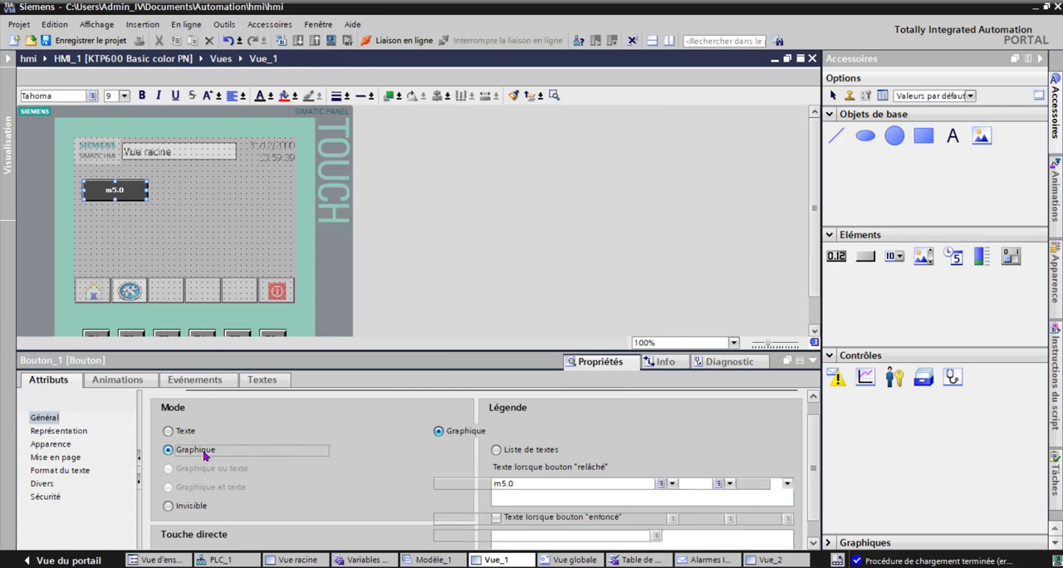
pyautogui.click(787, 502)
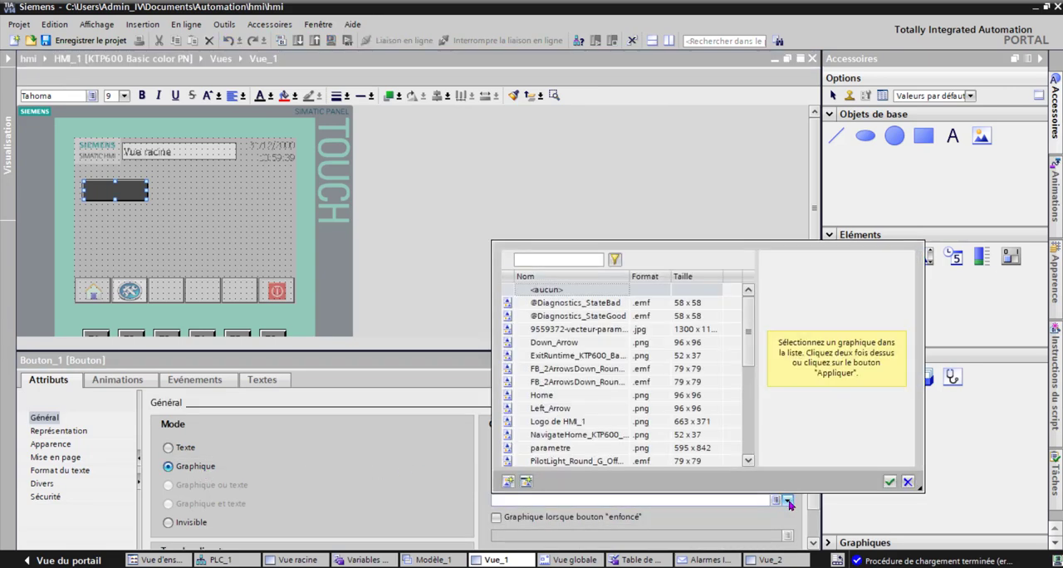
pyautogui.click(789, 503)
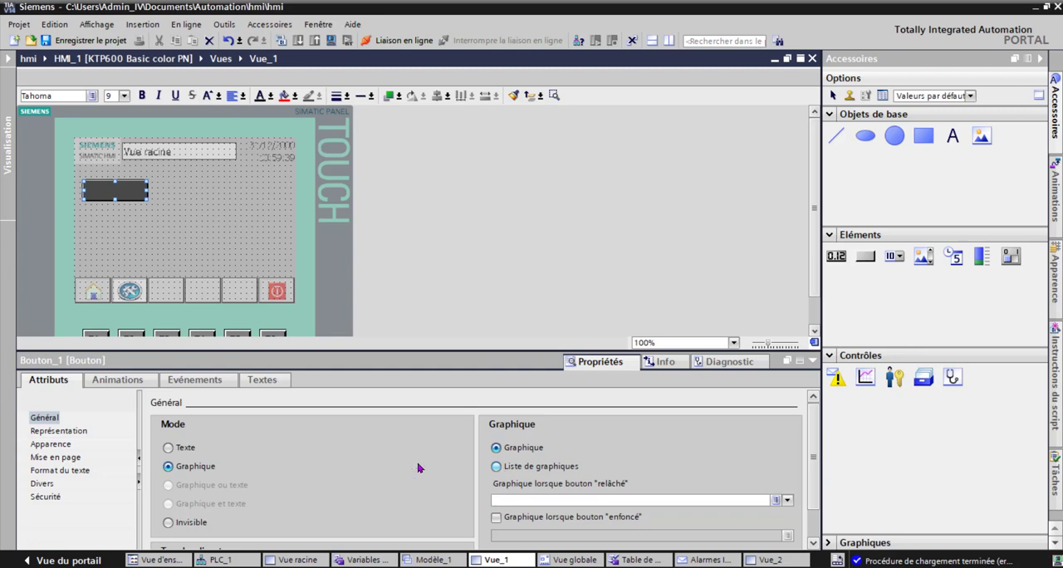
pyautogui.click(170, 448)
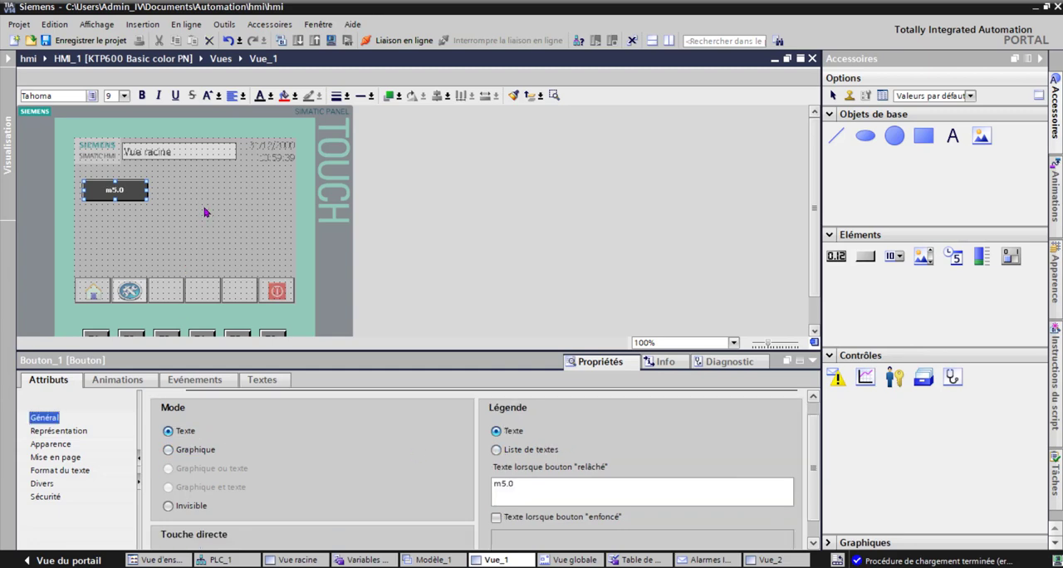
# Step: Place a circle beside the m5.0 button and add a Représentation animation for its colours and flashing
pyautogui.click(230, 193)
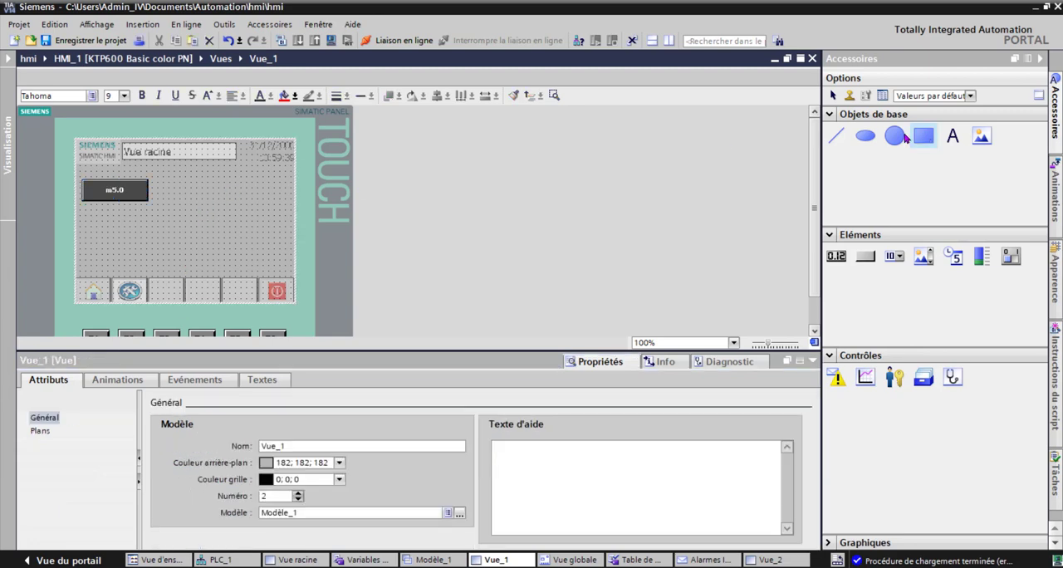
pyautogui.click(180, 189)
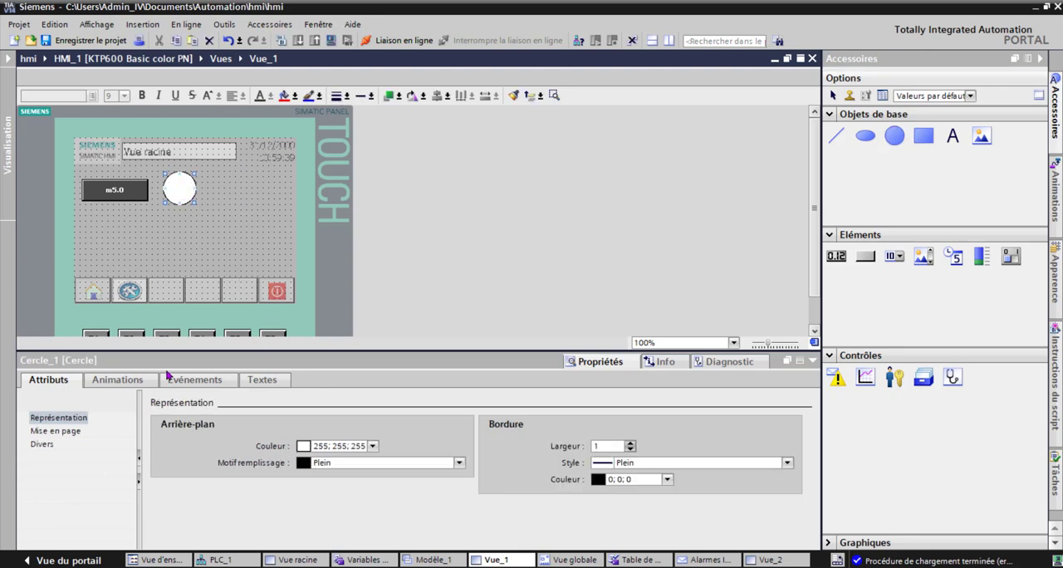
pyautogui.click(124, 382)
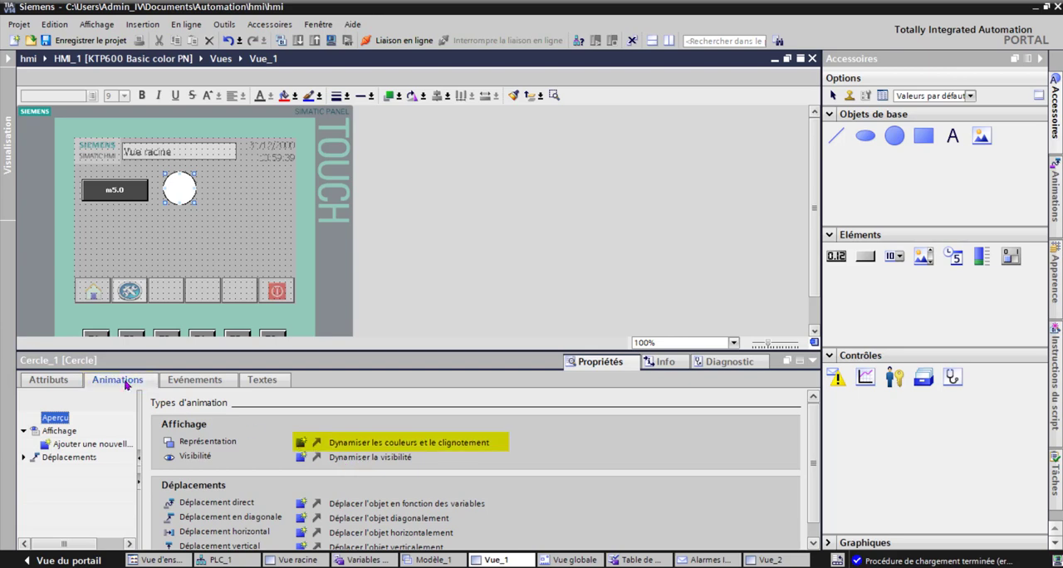
pyautogui.click(392, 447)
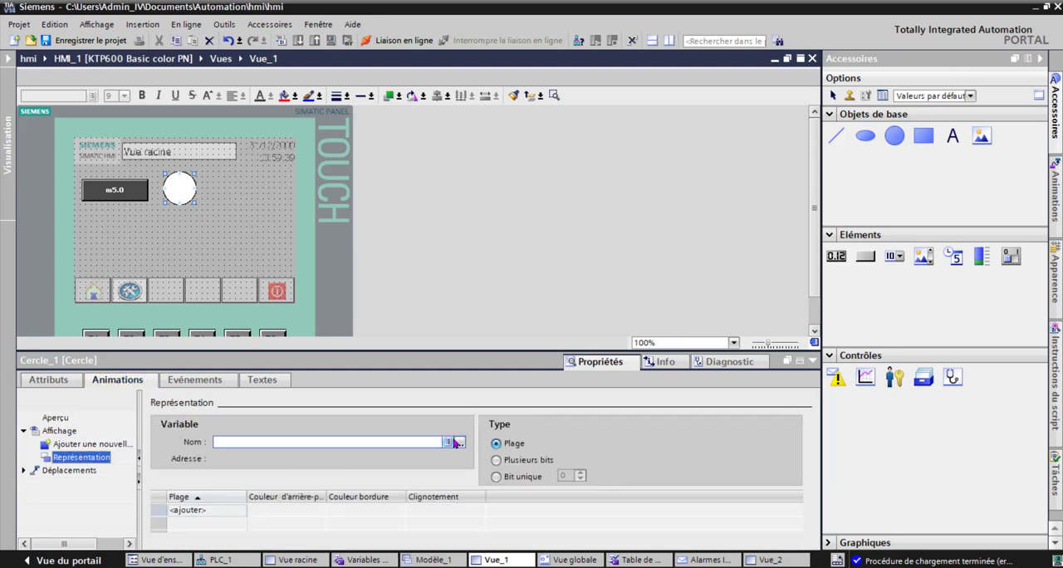
# Step: Assign the PLC variable mémoire (%M5.0) to the circle's Représentation animation
pyautogui.click(460, 443)
pyautogui.click(463, 246)
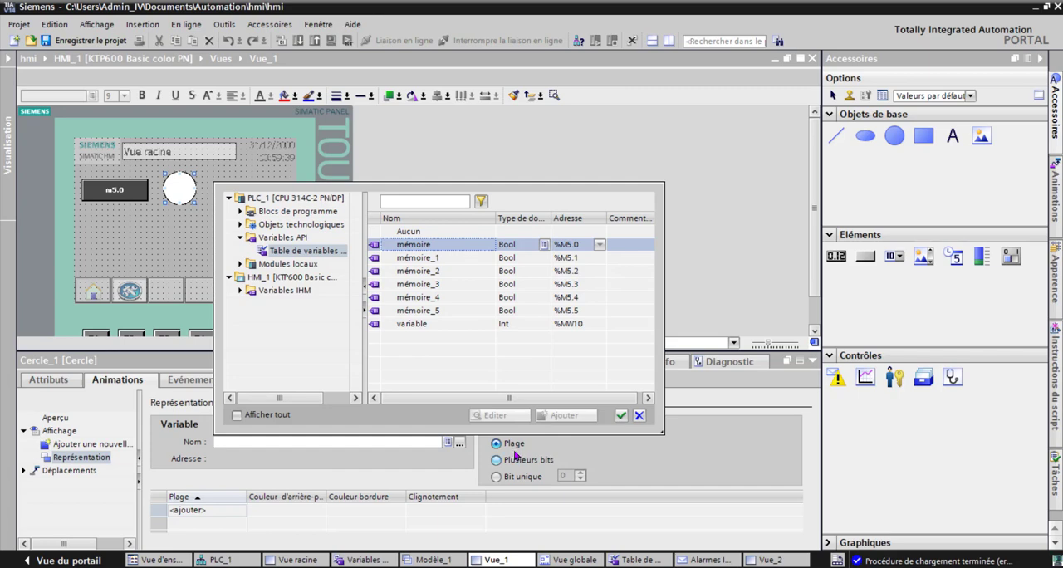
pyautogui.click(621, 415)
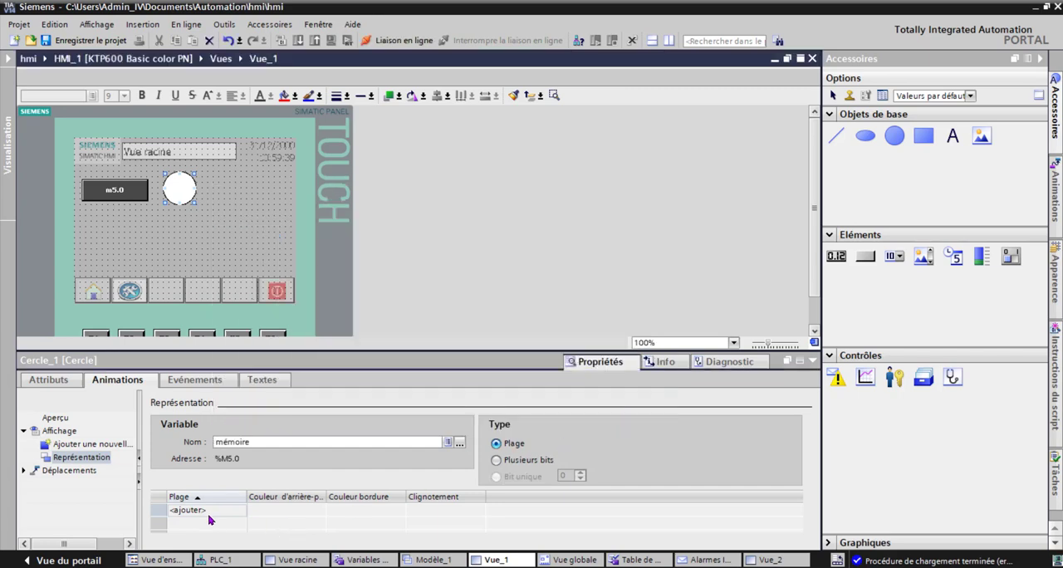
# Step: Add ranges 0 and 1 to the circle's animation, with background colours red (255; 0; 31) for 0 and green (0; 255; 31) for 1
pyautogui.doubleClick(209, 516)
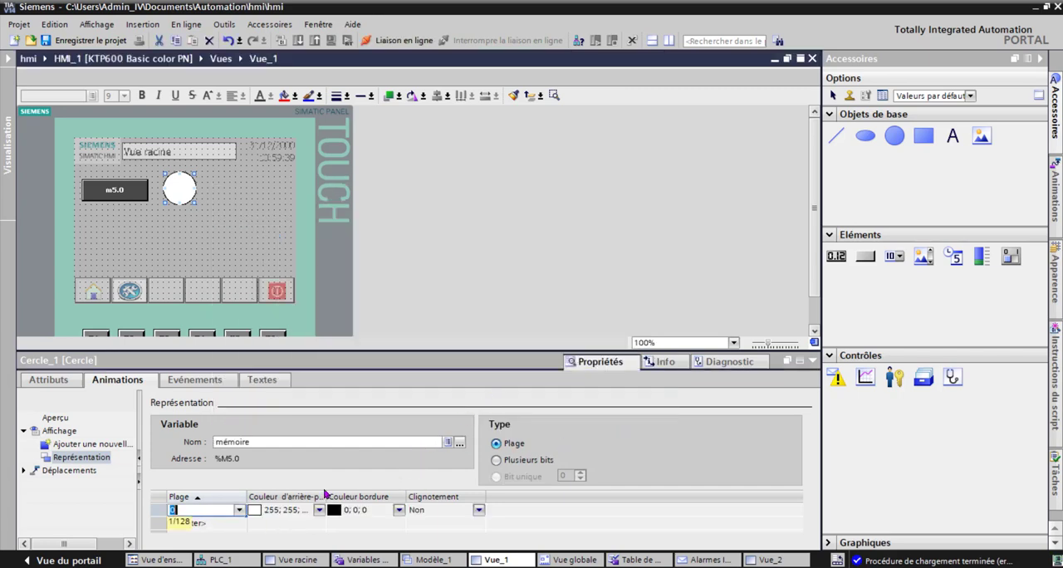
pyautogui.doubleClick(209, 522)
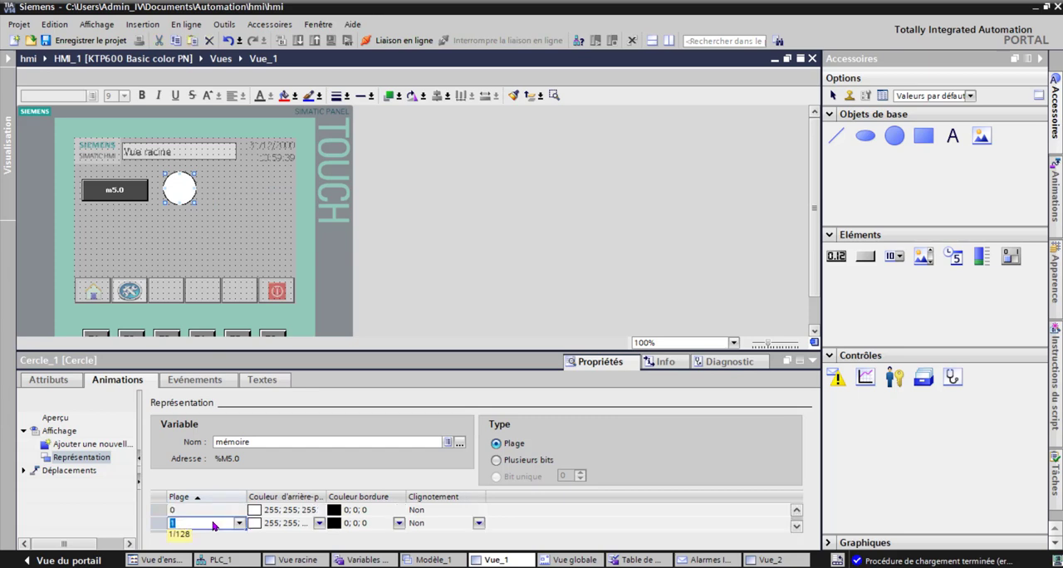
pyautogui.click(320, 524)
pyautogui.click(321, 524)
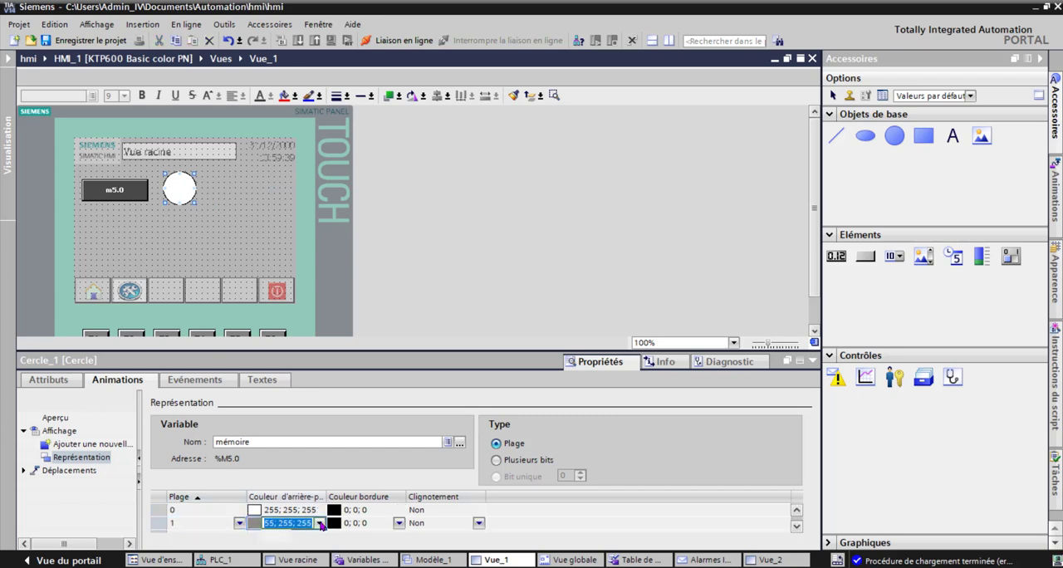
pyautogui.click(288, 455)
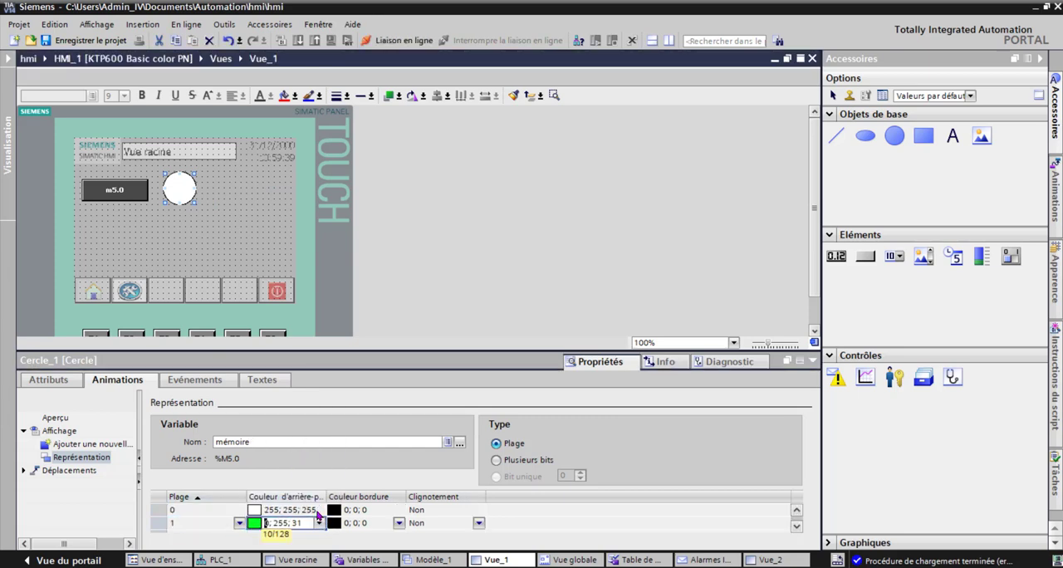
pyautogui.click(319, 512)
pyautogui.click(319, 512)
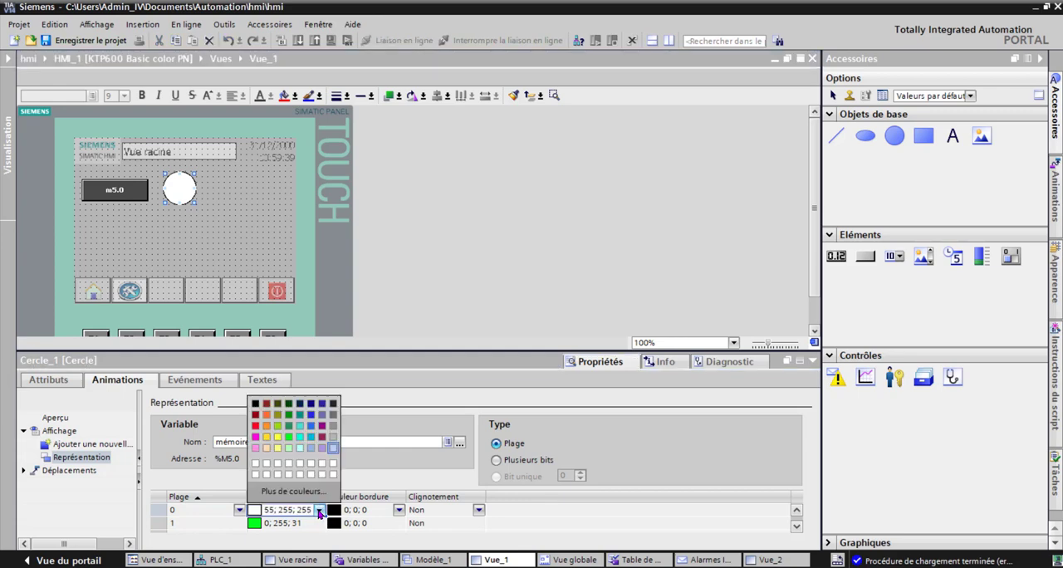
pyautogui.click(259, 428)
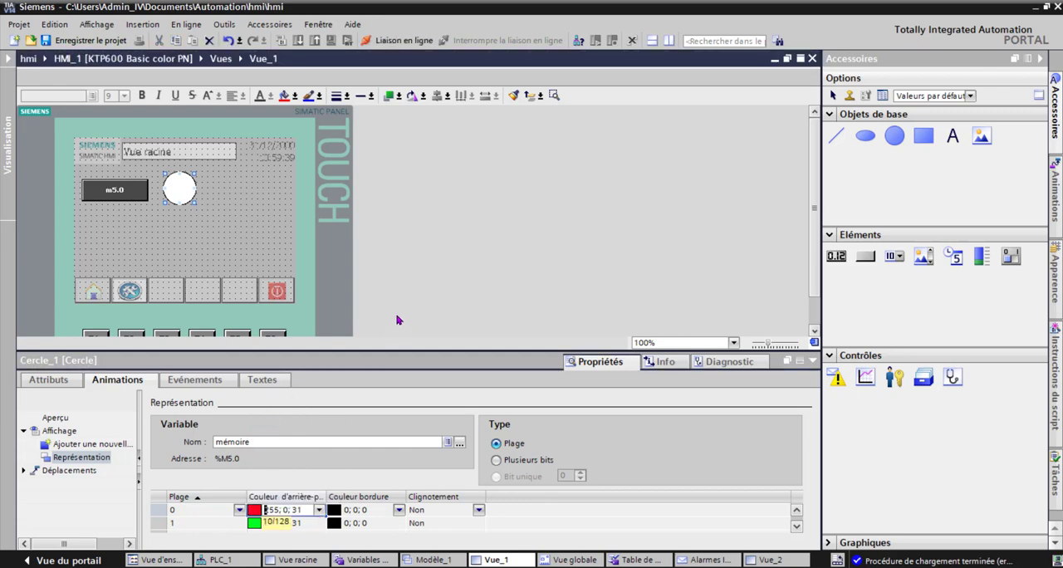
# Step: Review the flashing options for ranges 0 and 1 of the circle's animation
pyautogui.click(482, 512)
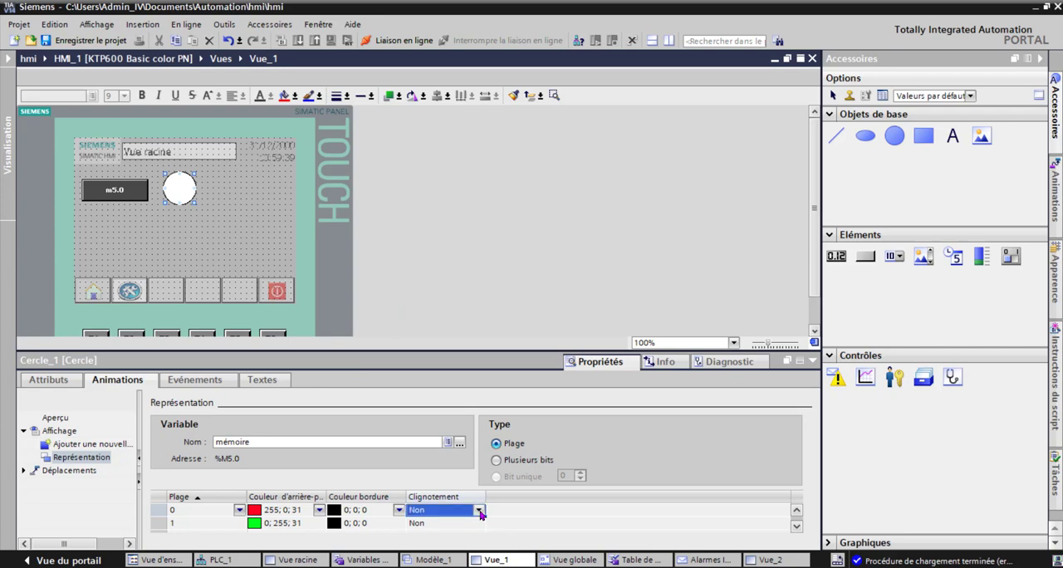
pyautogui.click(480, 512)
pyautogui.click(480, 514)
pyautogui.click(481, 524)
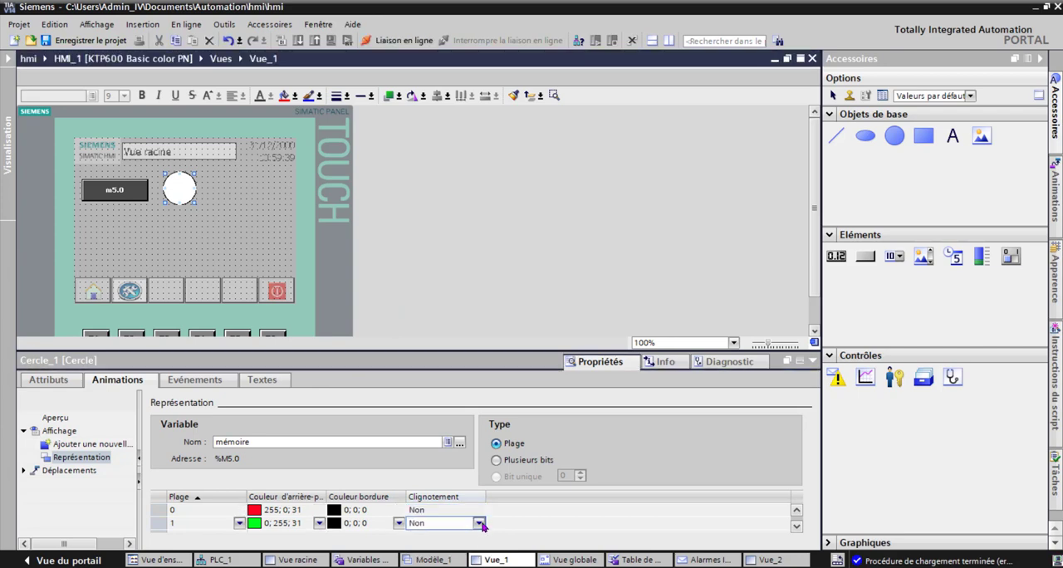
pyautogui.click(479, 524)
pyautogui.click(455, 550)
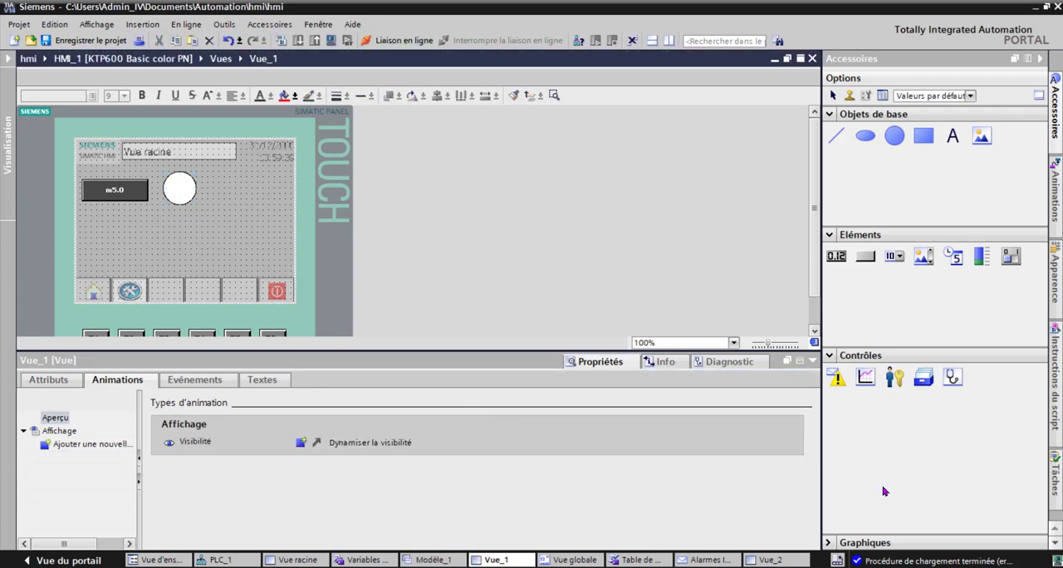
# Step: Place the PlotLight_Round_G pilot light from the Buttons-and-Switches global library beside the white circle
pyautogui.click(1056, 544)
pyautogui.click(1055, 382)
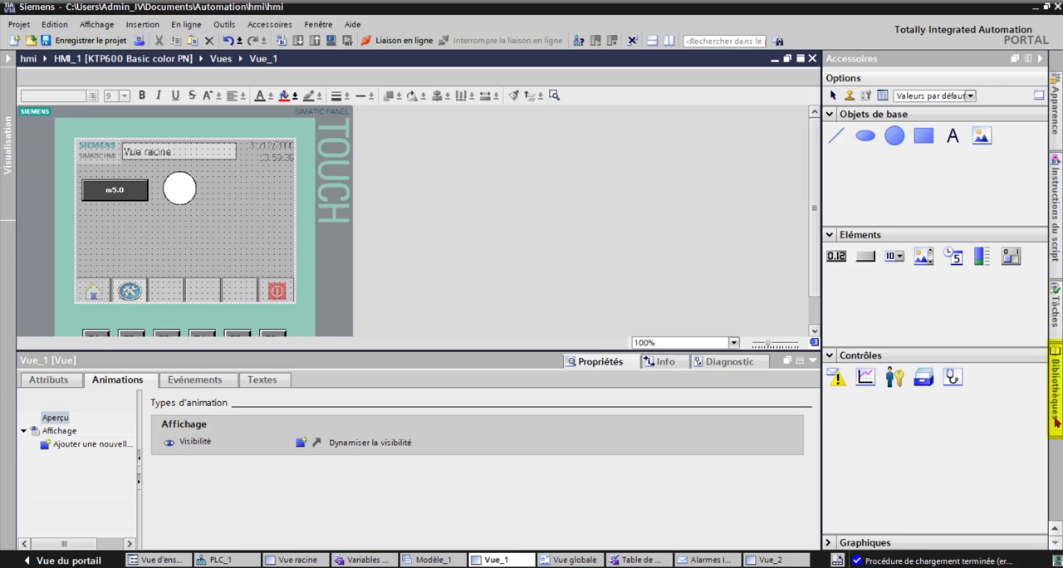
pyautogui.moveTo(916, 350); pyautogui.dragTo(236, 194)
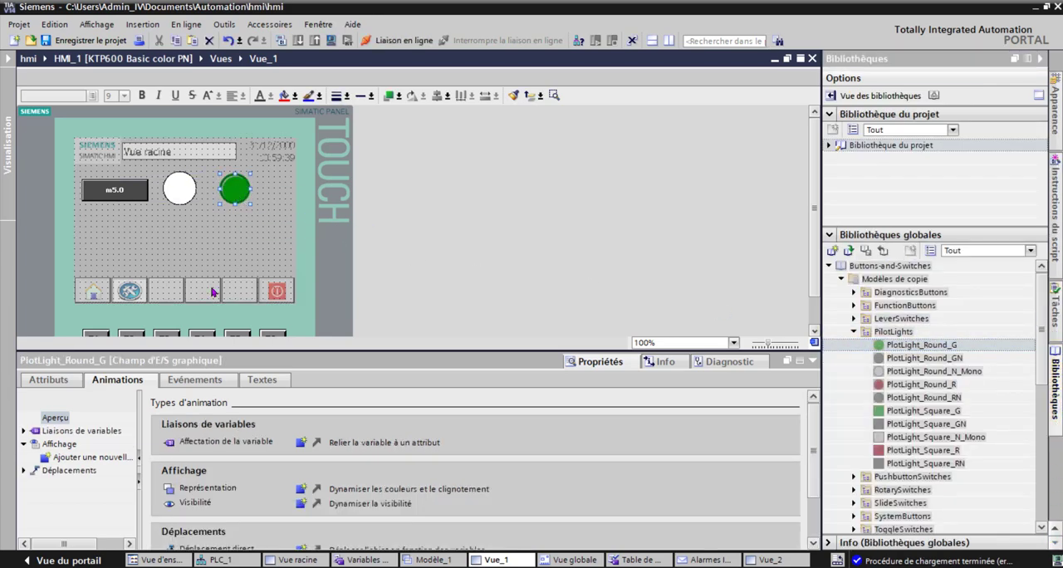
# Step: Assign the PLC variable mémoire (%M5.0) as the process variable of the PlotLight_Round_G pilot light
pyautogui.click(73, 380)
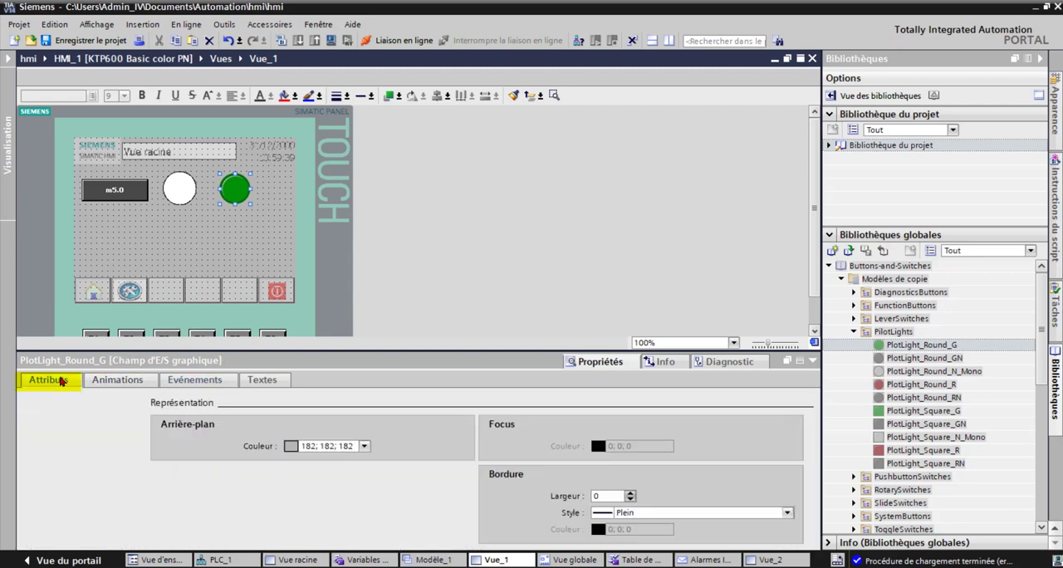
pyautogui.click(45, 418)
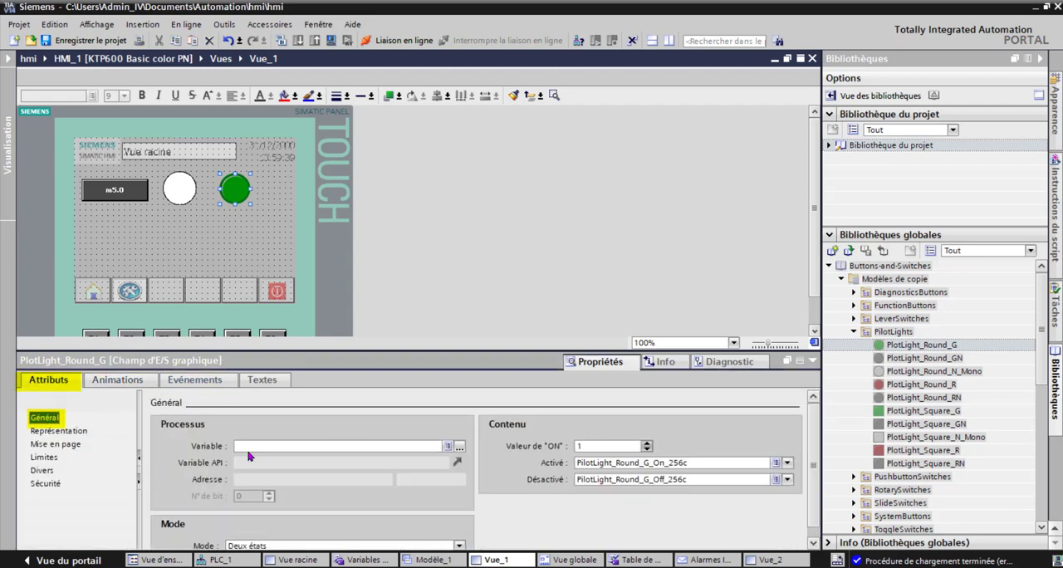
pyautogui.click(460, 448)
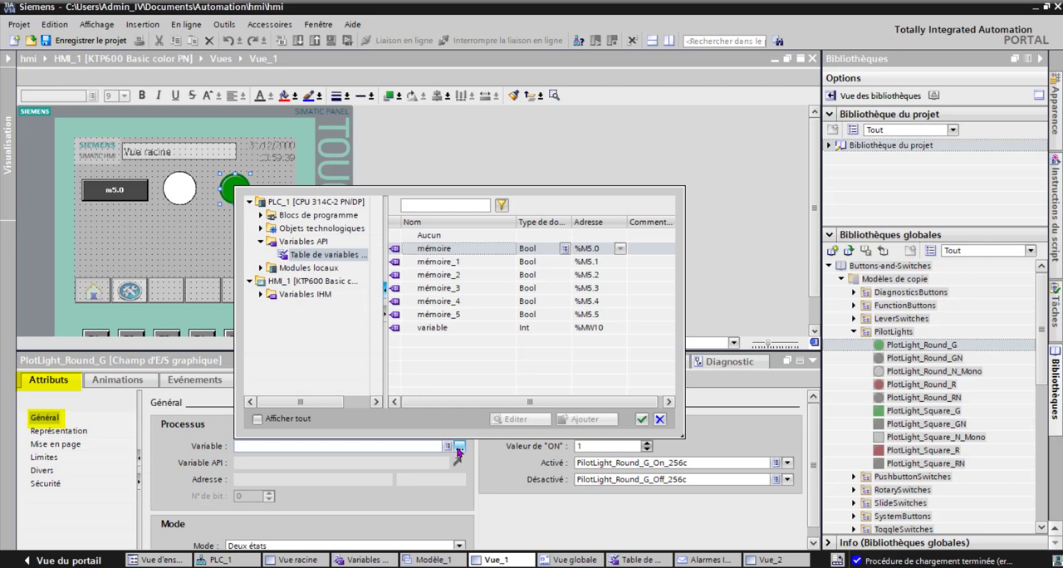
pyautogui.doubleClick(461, 251)
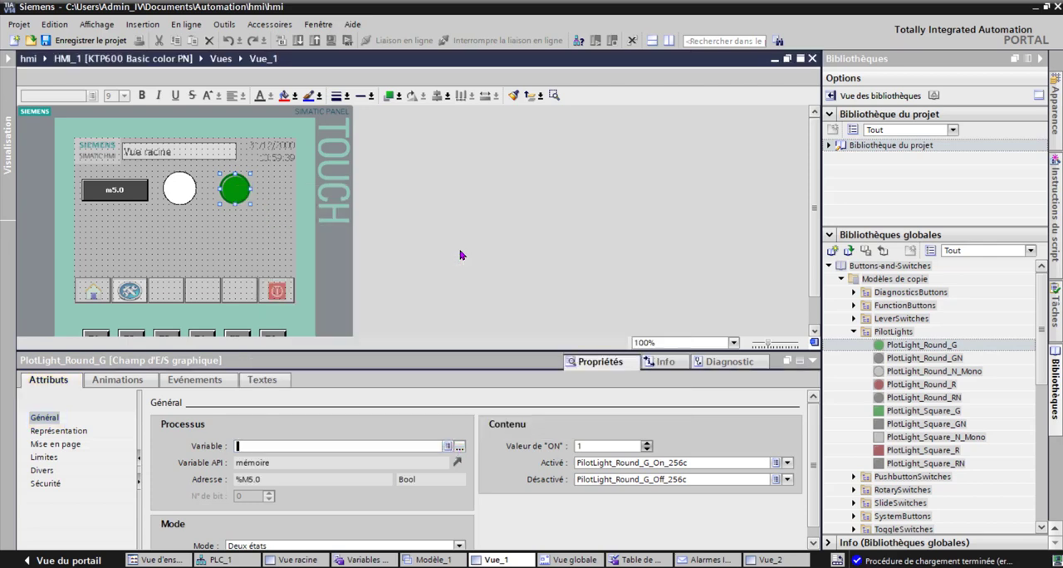
# Step: Review the graphics assigned to the pilot light's Activé and Désactivé states
pyautogui.click(787, 465)
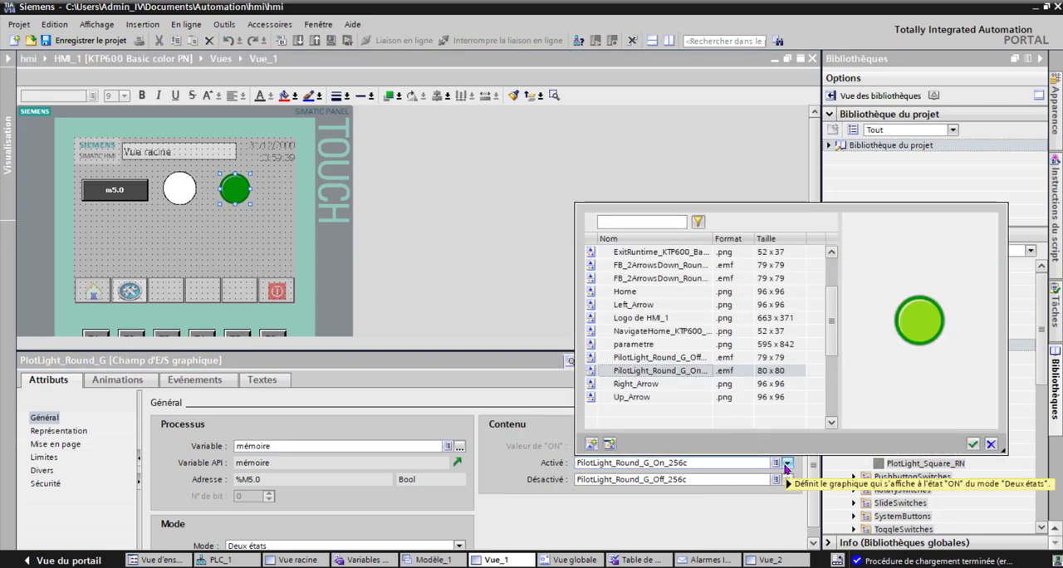
pyautogui.click(787, 466)
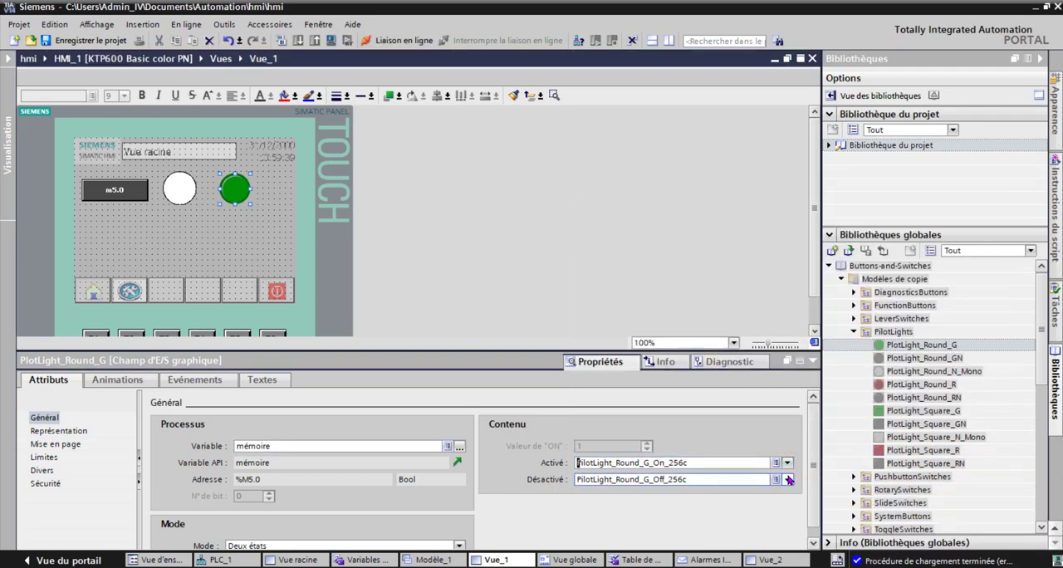
pyautogui.click(789, 480)
pyautogui.click(789, 480)
pyautogui.click(741, 241)
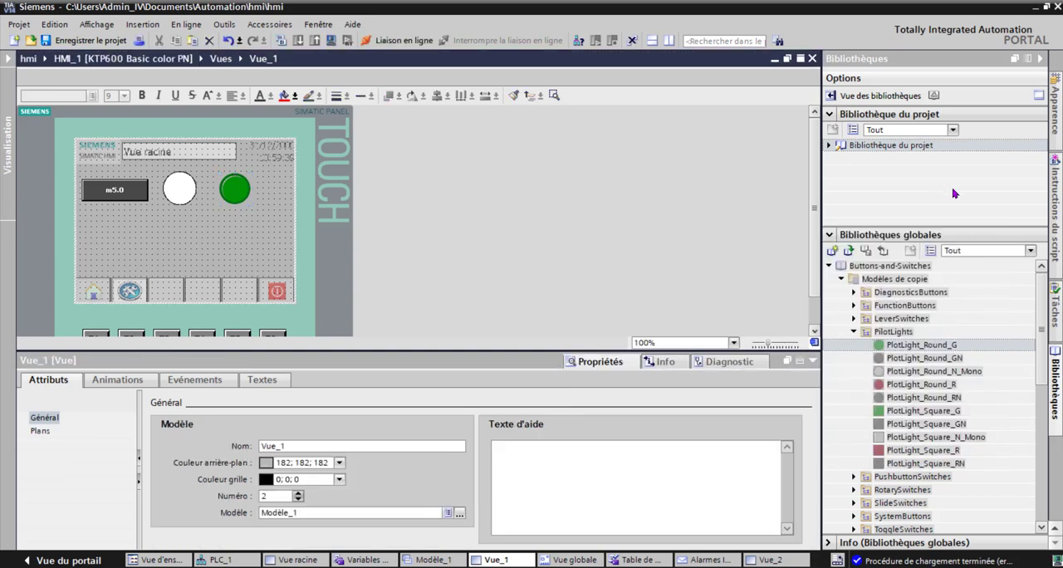
# Step: Place an I/O field below the white circle in Vue_1 and link it to the PLC variable named variable (%MW10)
pyautogui.click(1053, 528)
pyautogui.click(1055, 108)
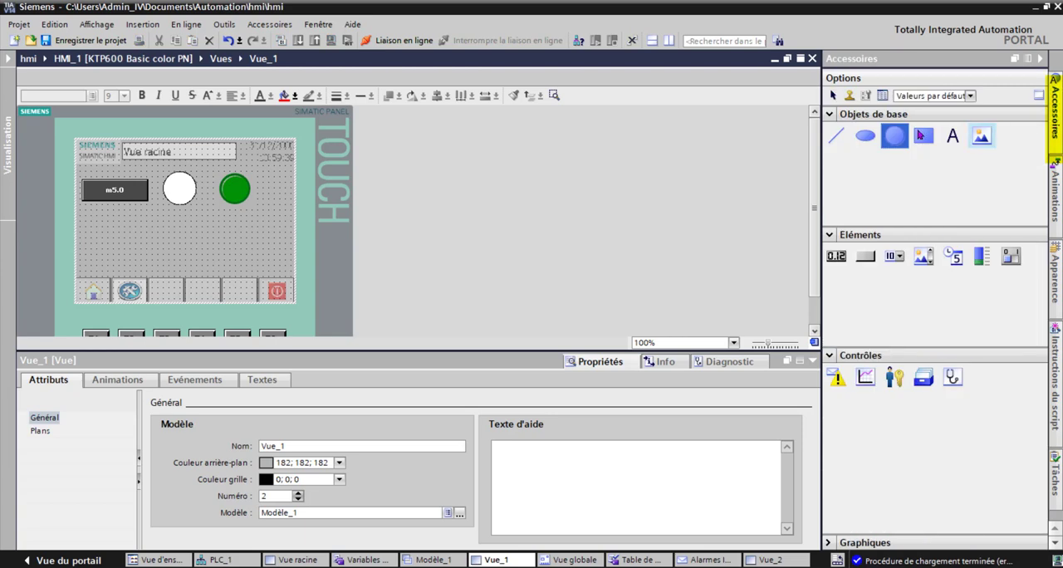
pyautogui.moveTo(837, 257); pyautogui.dragTo(185, 246)
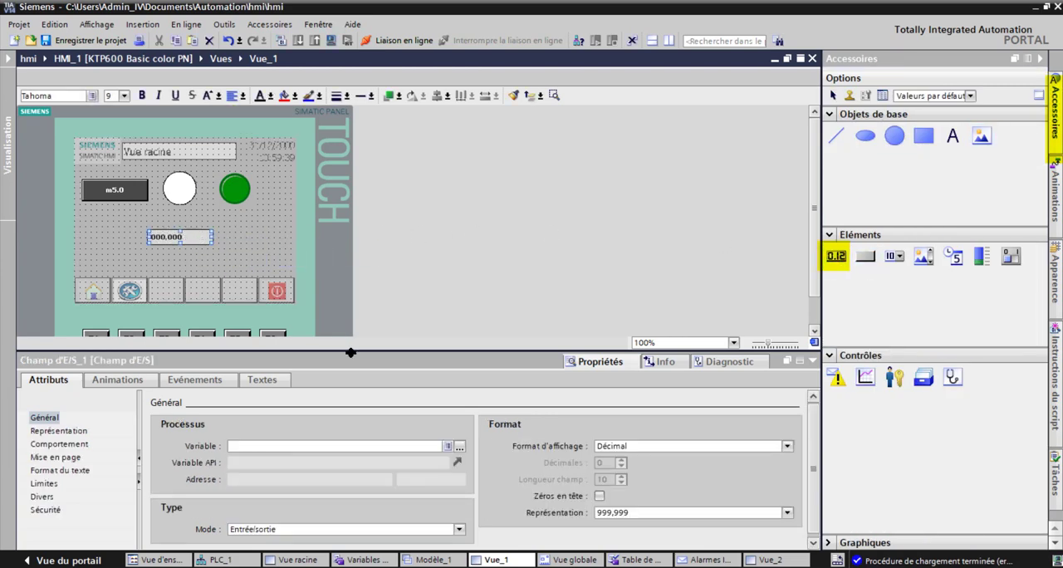
pyautogui.click(459, 448)
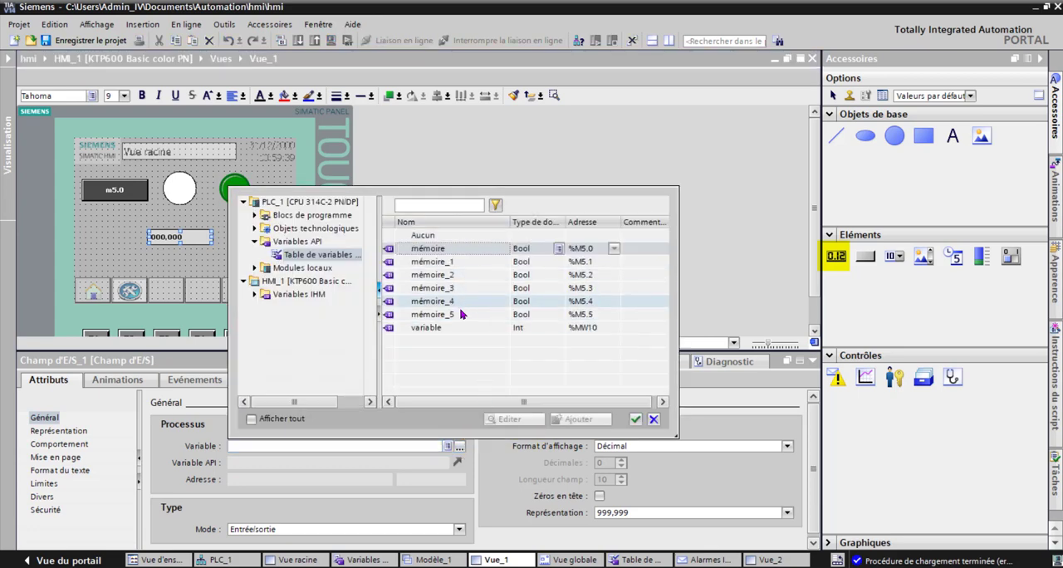
pyautogui.doubleClick(426, 328)
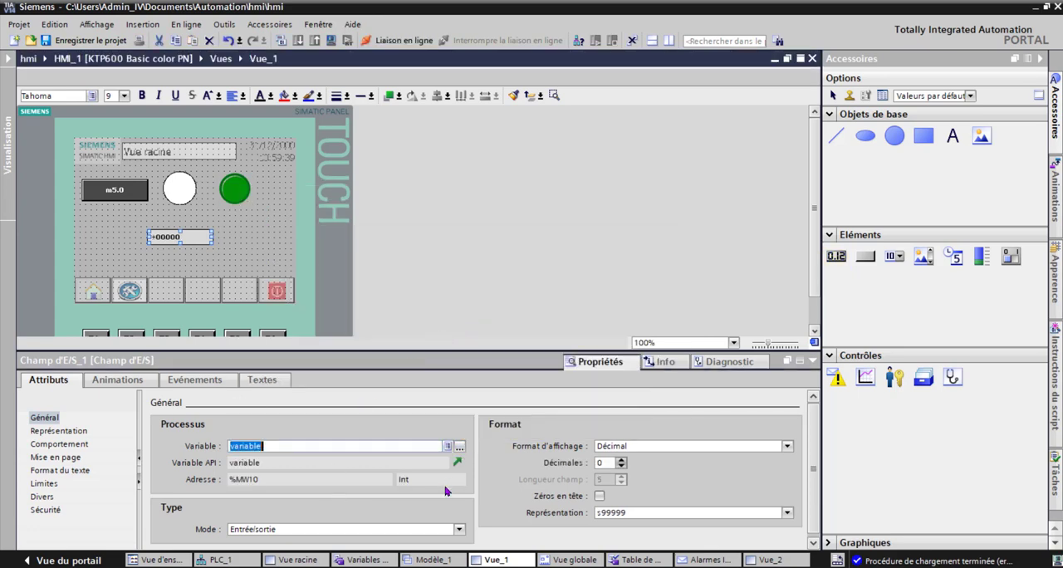
# Step: Keep the I/O field's mode as Entrée/sortie and save the project
pyautogui.click(374, 535)
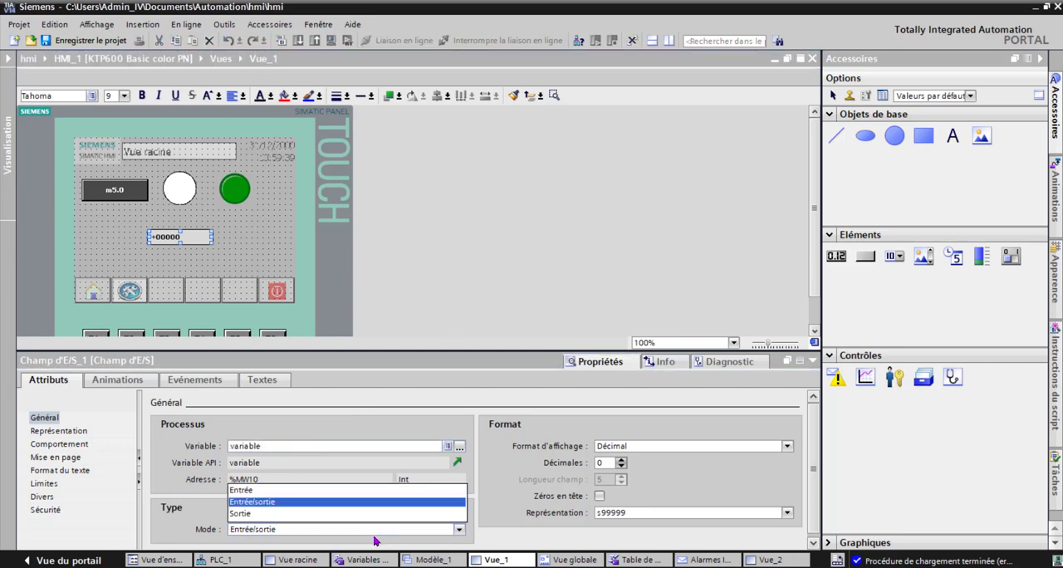
pyautogui.click(373, 538)
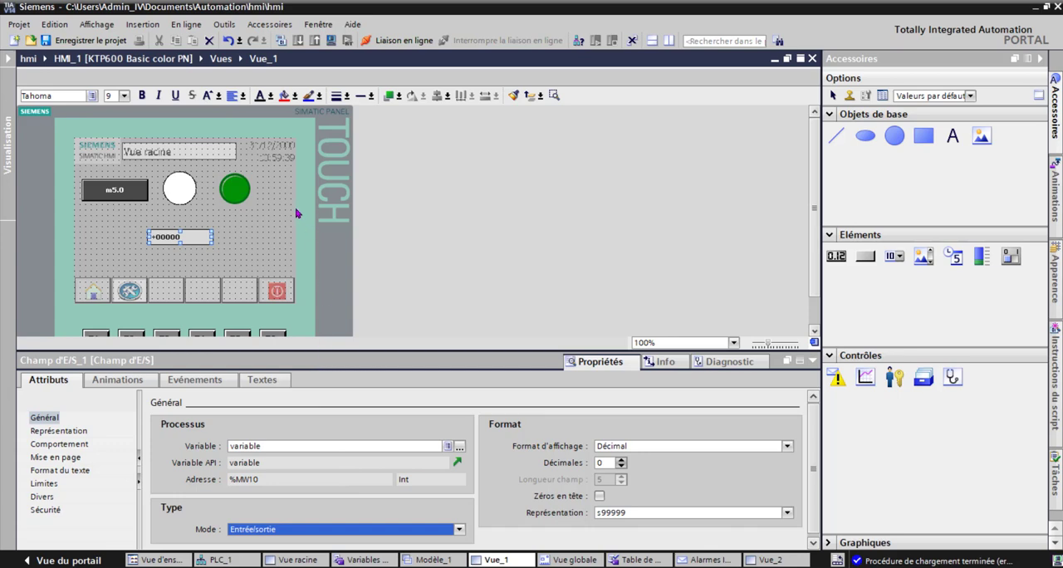
pyautogui.click(91, 40)
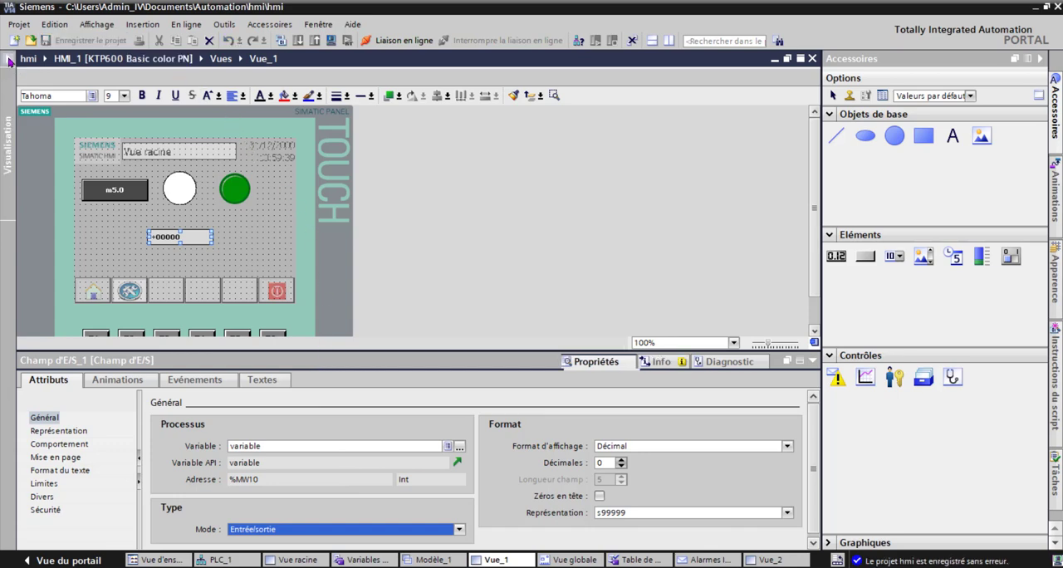
# Step: Delete the system alarm window and the alarm indicator from Vue globale
pyautogui.click(9, 61)
pyautogui.click(120, 377)
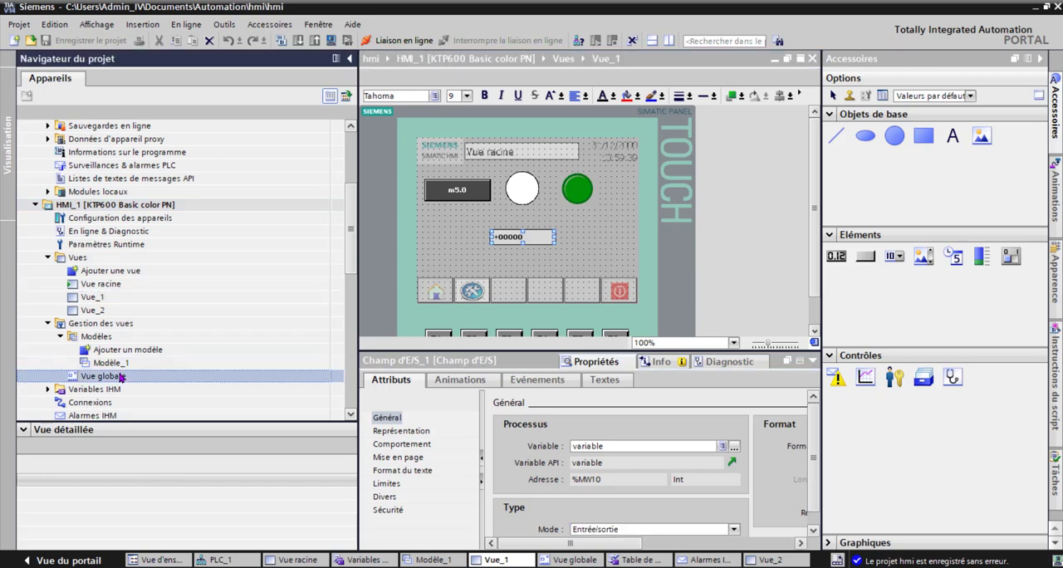
pyautogui.doubleClick(120, 377)
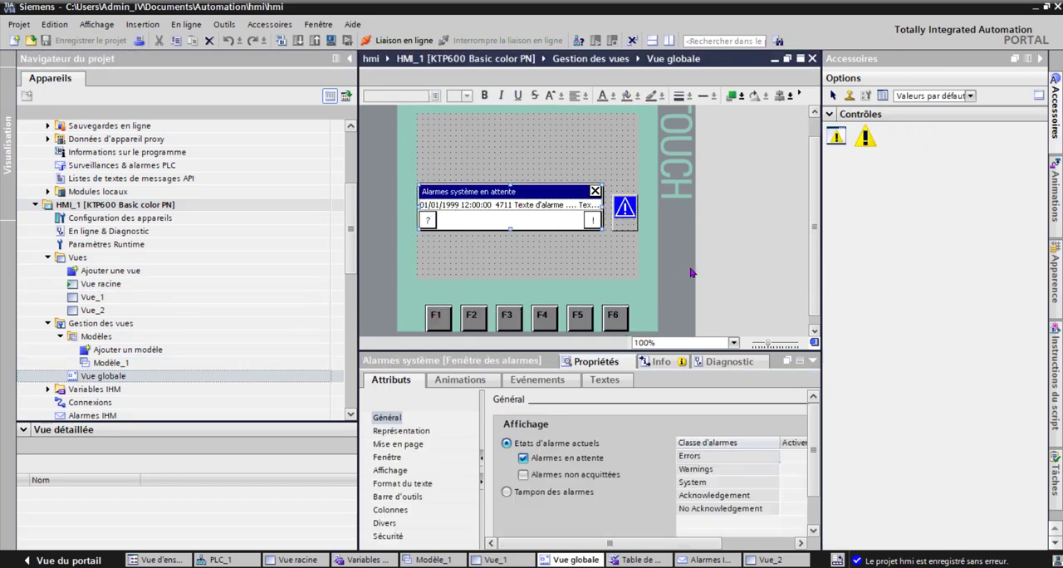
pyautogui.press('Delete')
pyautogui.click(623, 208)
pyautogui.press('Delete')
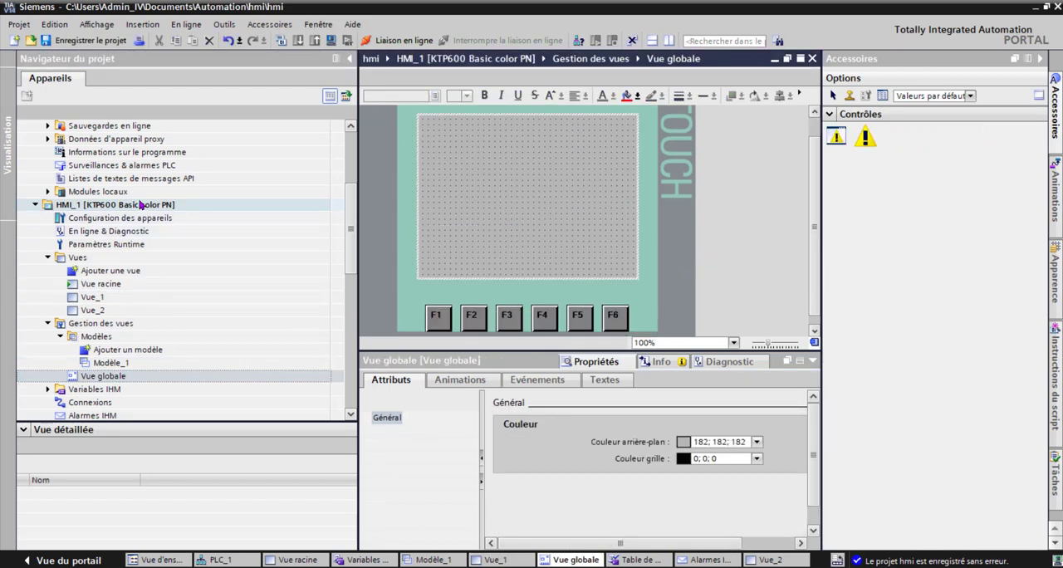
# Step: Compile the HMI_1 panel and the PLC_1 controller
pyautogui.click(140, 206)
pyautogui.click(283, 41)
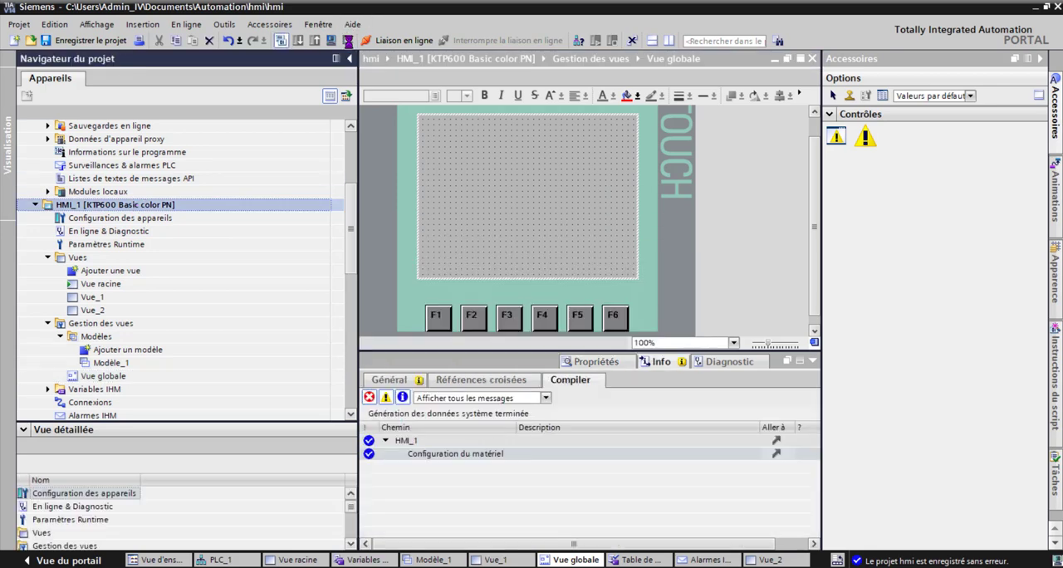
pyautogui.scroll(4, 352, 204)
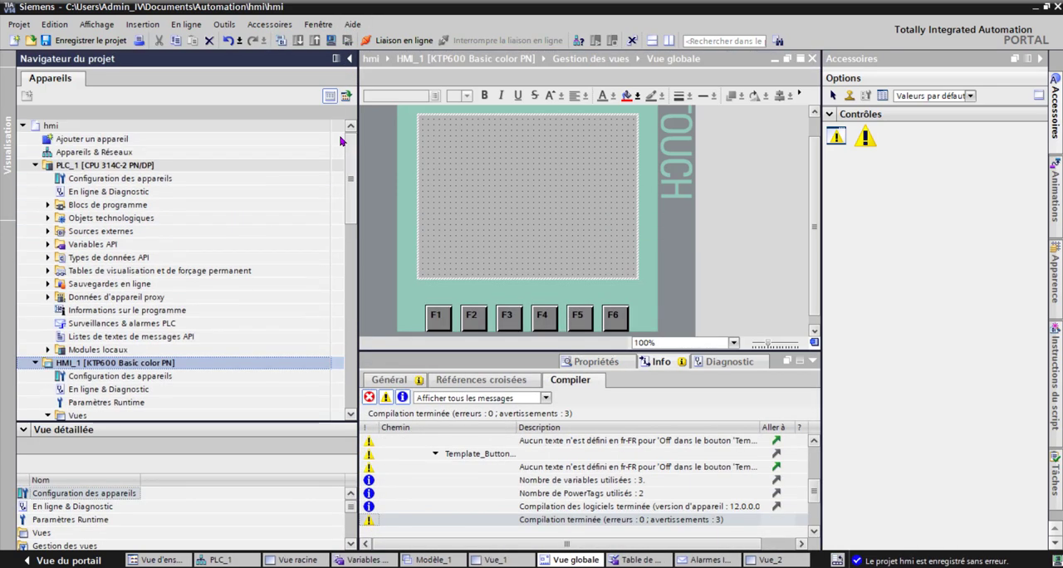
pyautogui.click(162, 168)
pyautogui.click(282, 42)
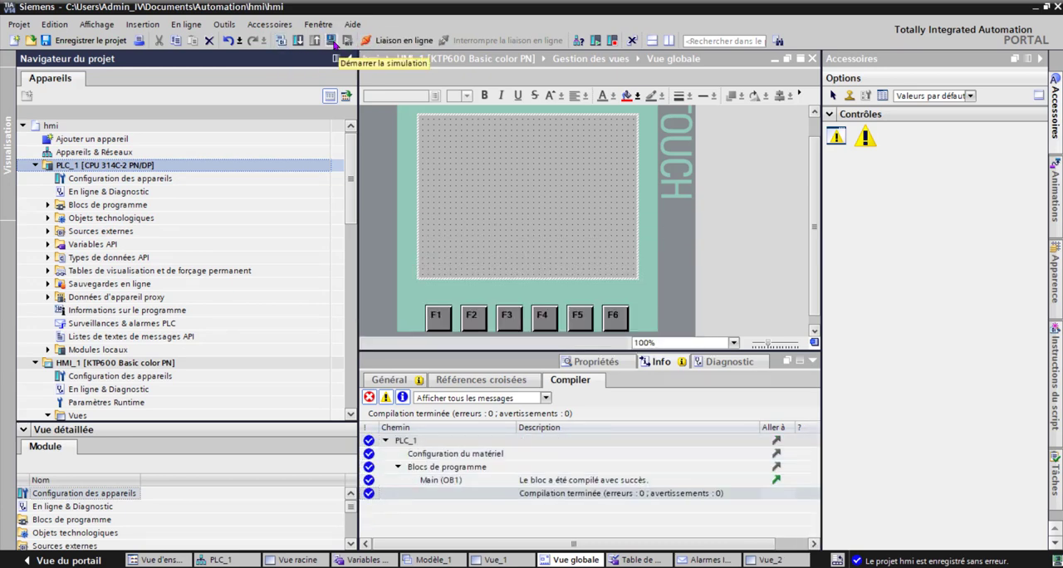
# Step: Start the PLC_1 simulation and load the configuration into the simulated controller
pyautogui.click(331, 42)
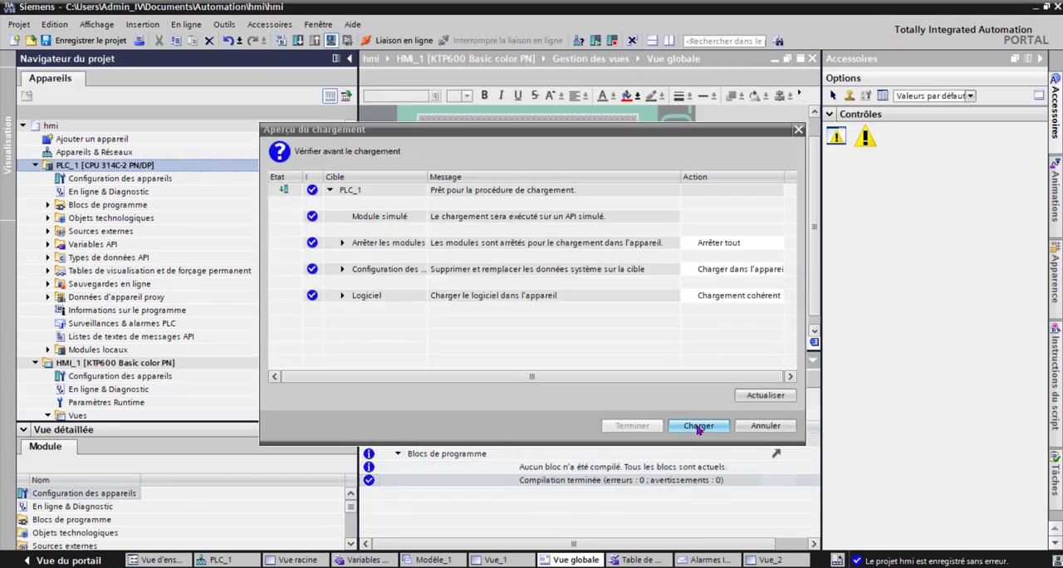
pyautogui.click(698, 425)
pyautogui.click(633, 425)
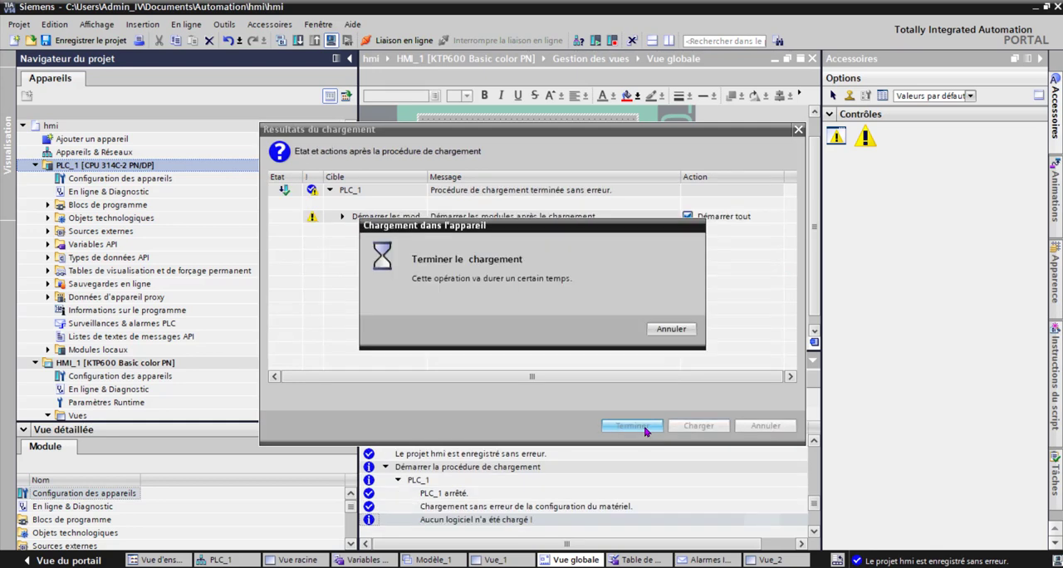
# Step: Start the HMI_1 simulation and toggle the m5.0 bit on from Vue_1 in the simulated panel
pyautogui.click(187, 363)
pyautogui.click(336, 43)
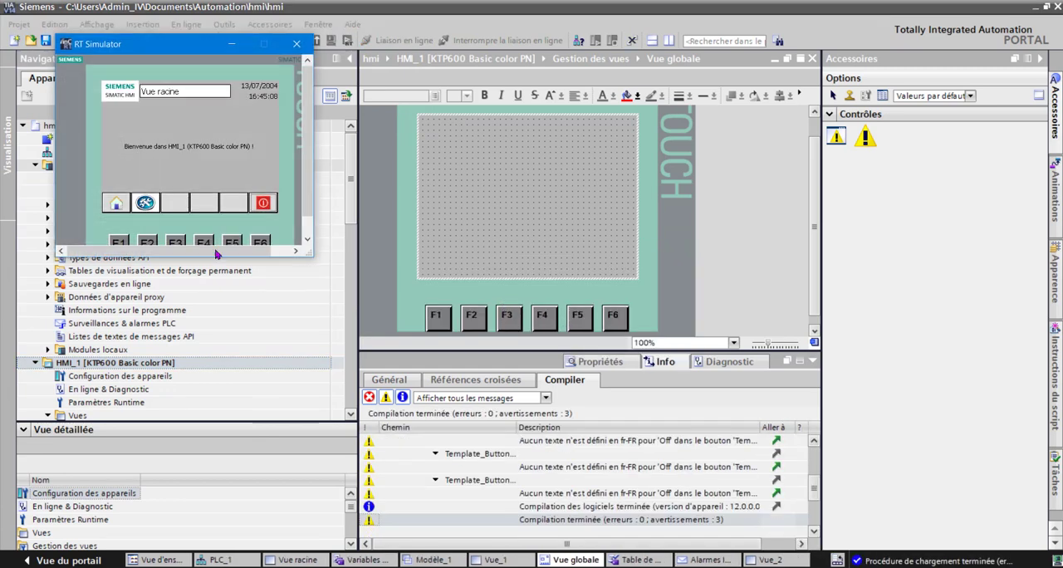
pyautogui.click(146, 203)
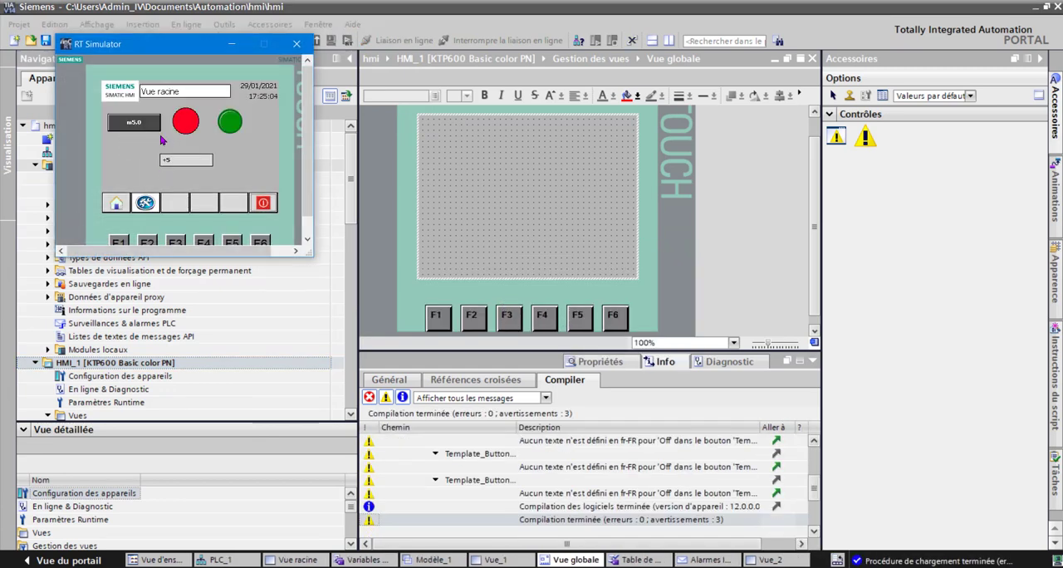
pyautogui.click(139, 125)
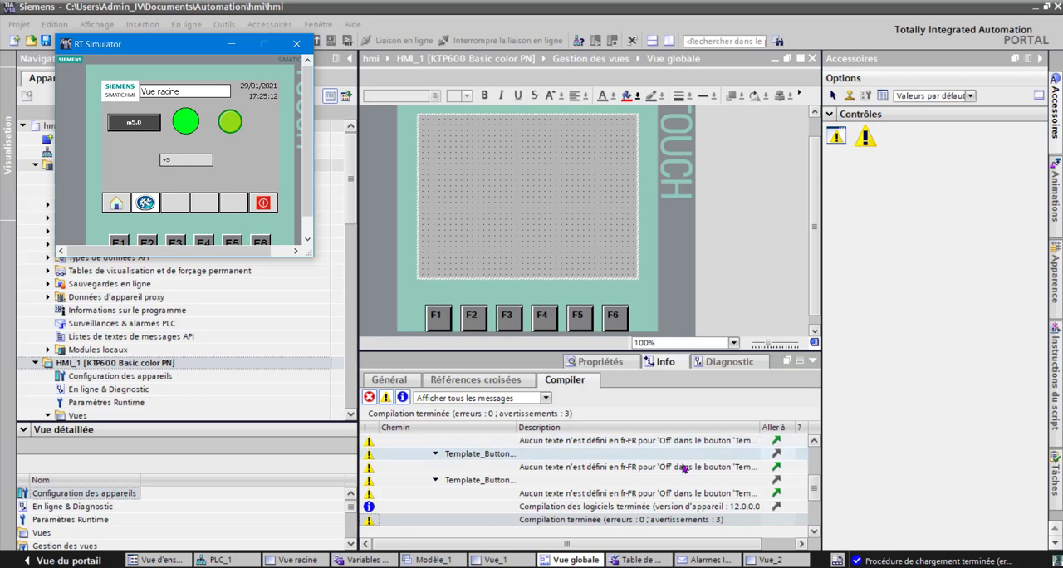
# Step: Set MW10 to 12 in S7-PLCSIM, and enter 3 in the simulated panel's I/O field
pyautogui.click(752, 567)
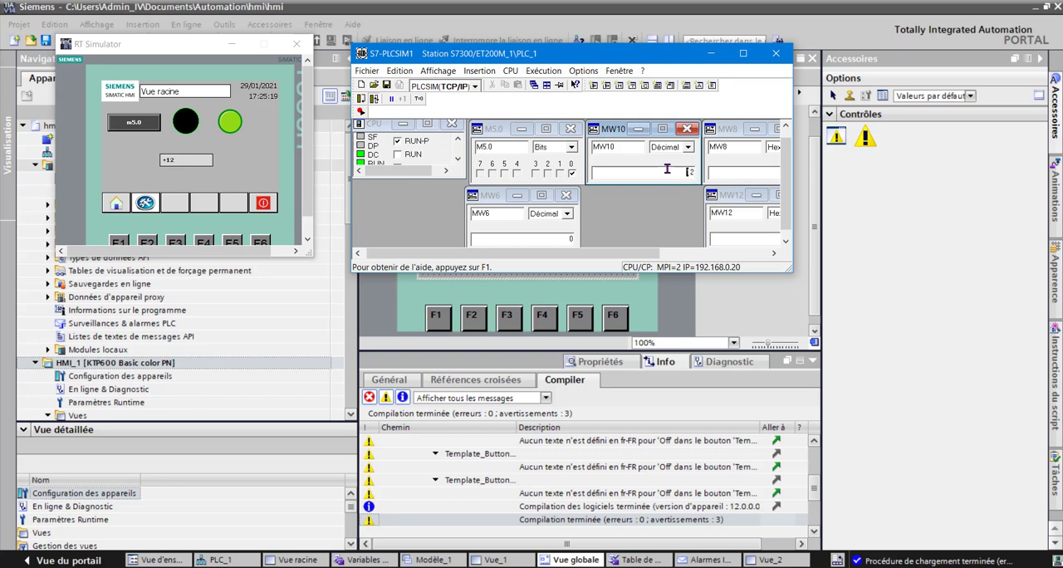
pyautogui.click(179, 161)
pyautogui.click(221, 123)
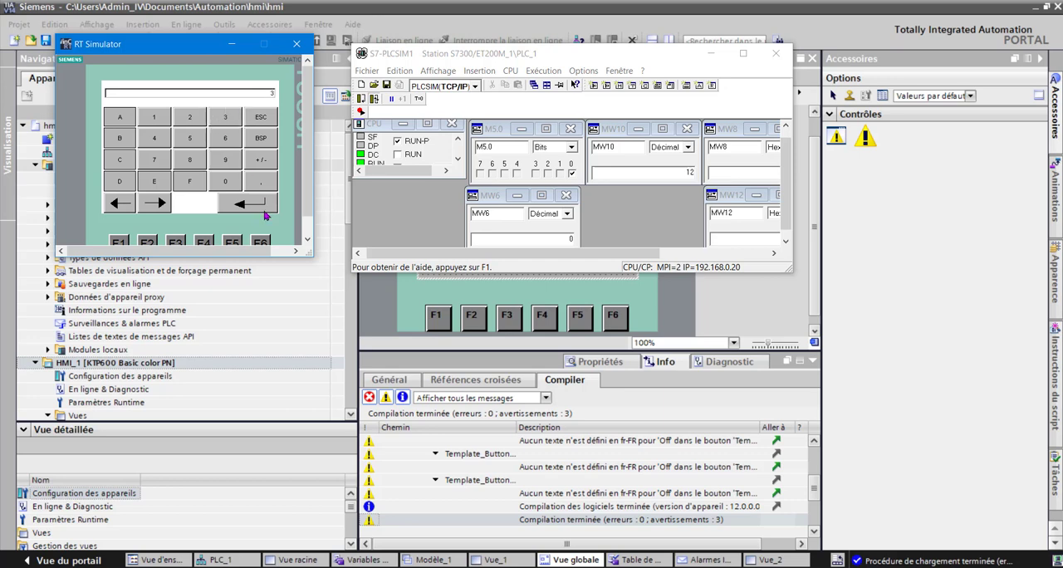
pyautogui.click(263, 207)
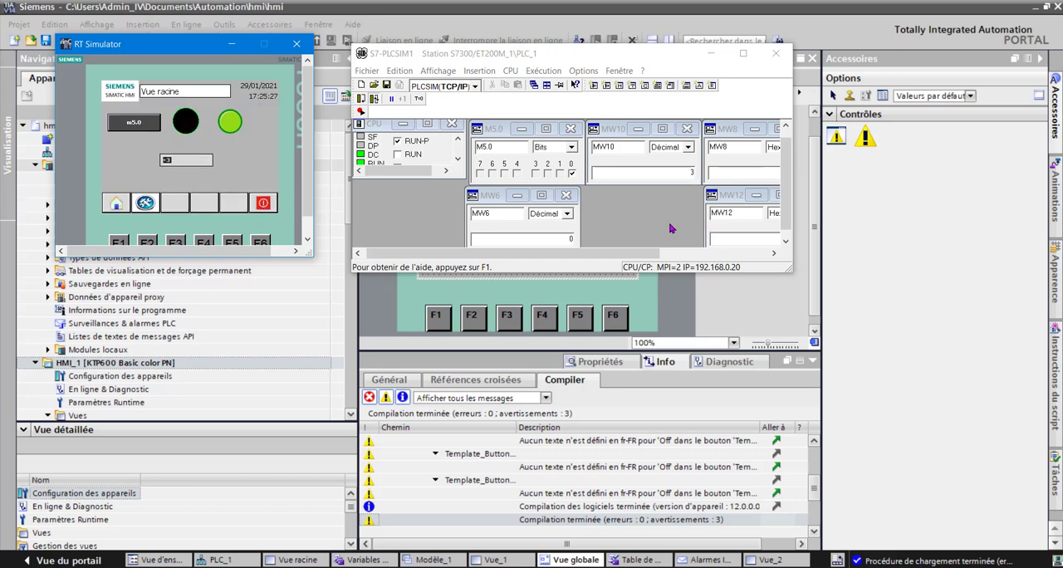
# Step: Toggle the m5.0 bit off and exit runtime with the simulated panel's quit button
pyautogui.click(134, 124)
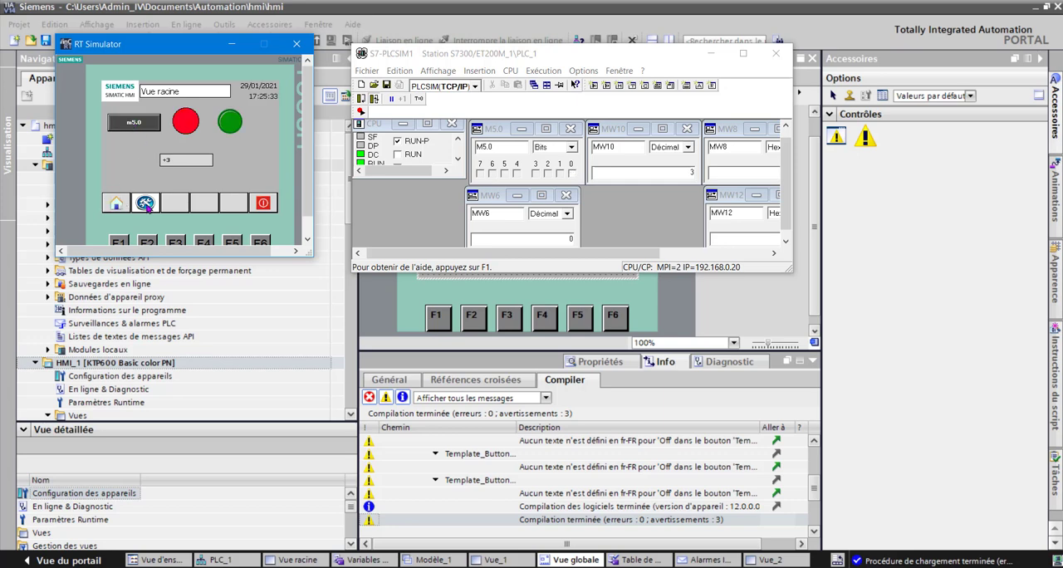
pyautogui.click(264, 203)
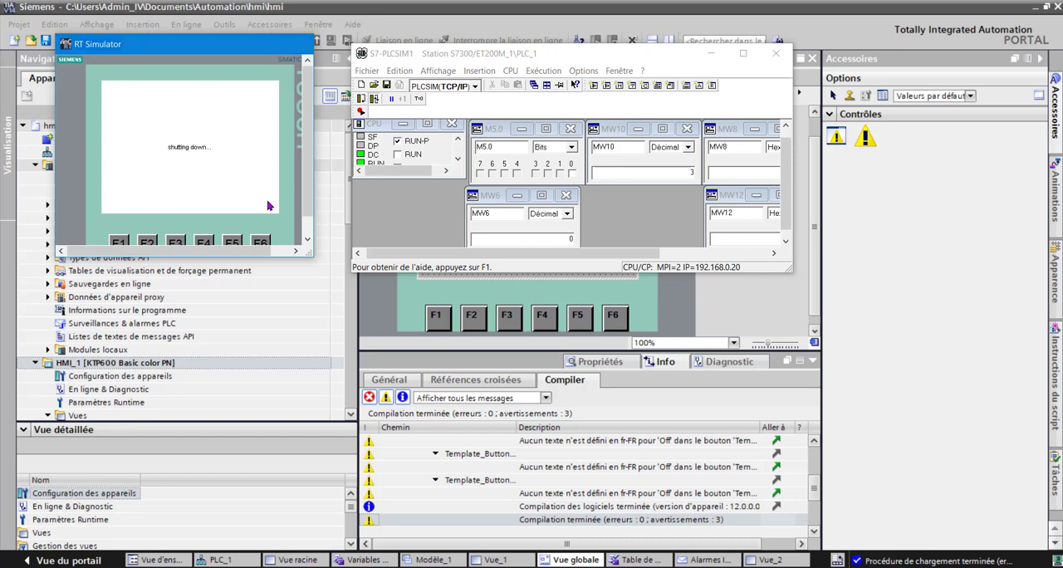
# Step: Examine the function configured on the Relâcher event of the red quit button in Modèle_1
pyautogui.scroll(-5, 342, 271)
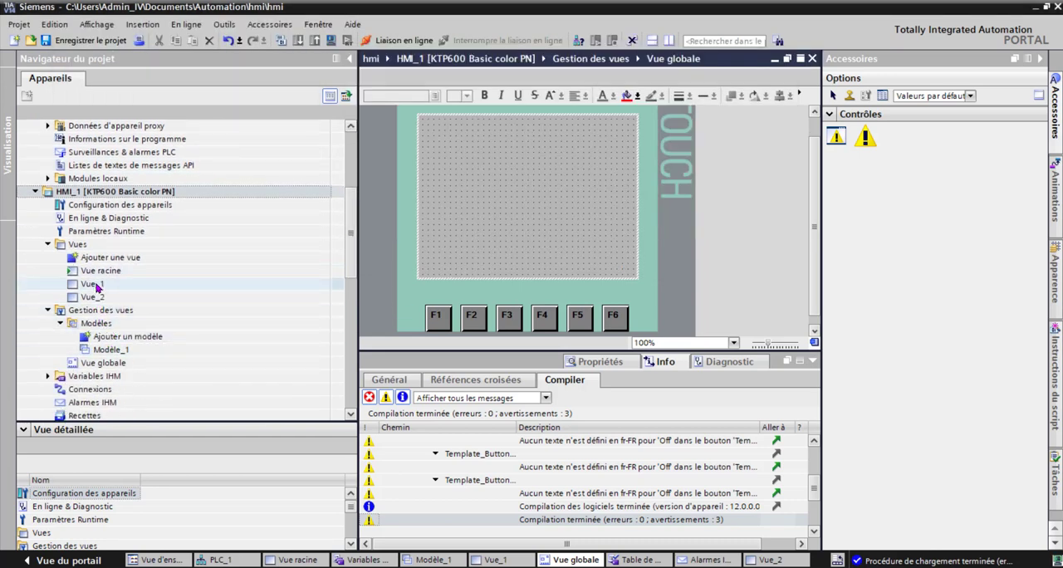
pyautogui.click(105, 348)
pyautogui.click(105, 349)
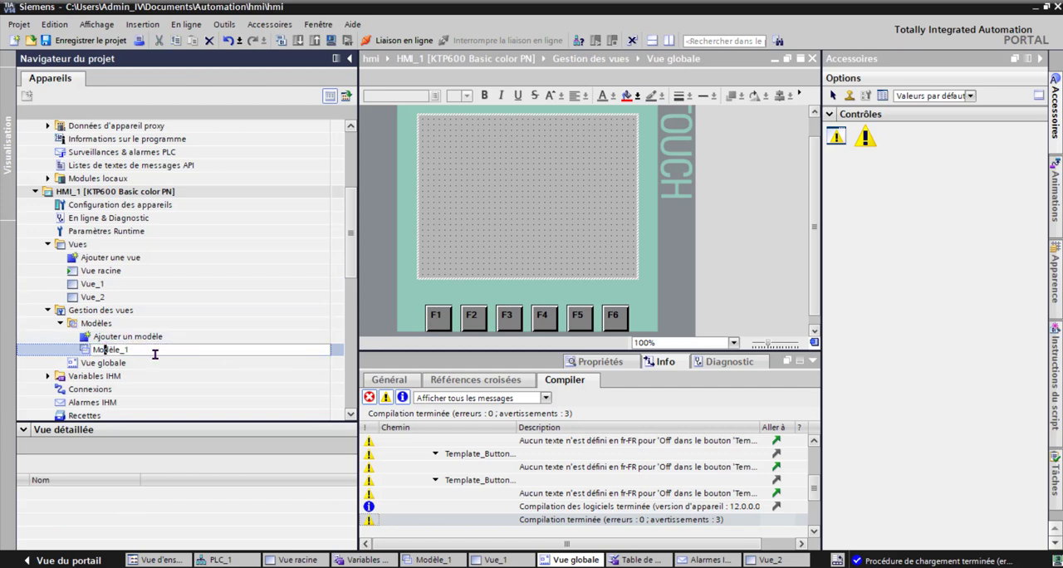
pyautogui.doubleClick(105, 350)
pyautogui.click(619, 290)
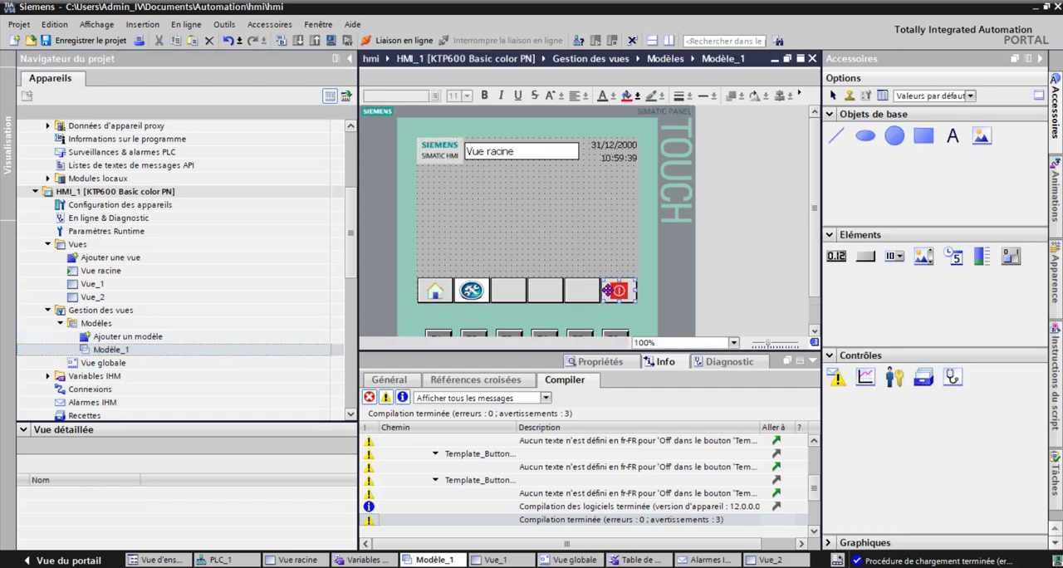
pyautogui.click(621, 366)
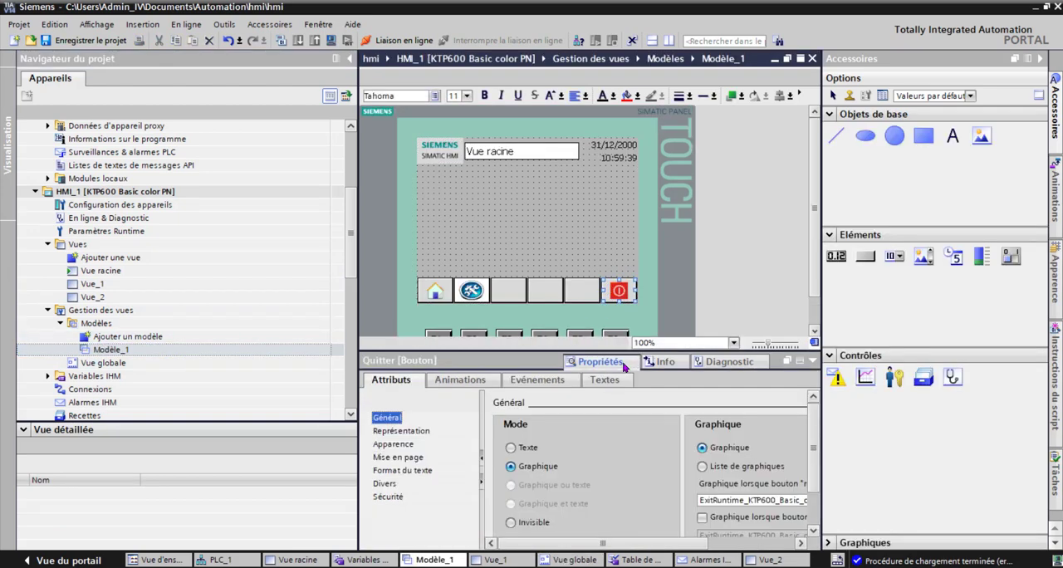
pyautogui.click(532, 381)
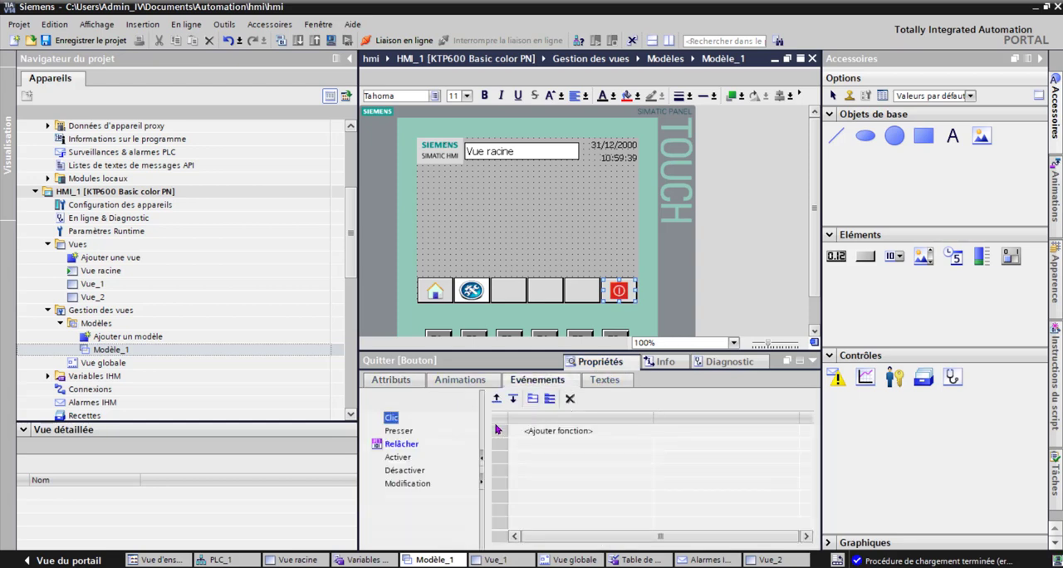
pyautogui.click(396, 447)
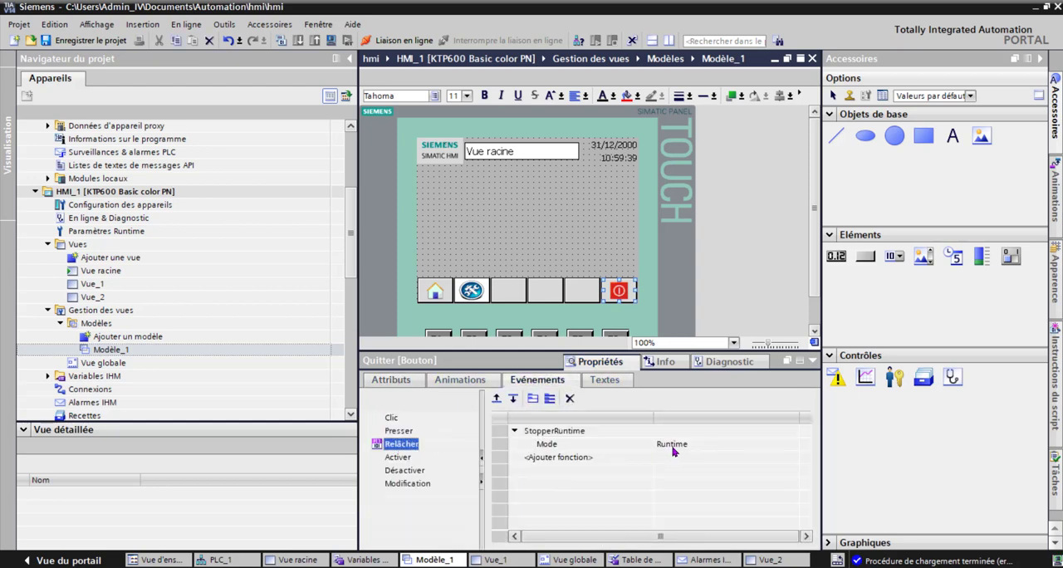
pyautogui.moveTo(665, 536); pyautogui.dragTo(699, 536)
# Step: Browse the Système functions available for the Relâcher event of the empty template button beside the quit button
pyautogui.click(580, 291)
pyautogui.click(575, 432)
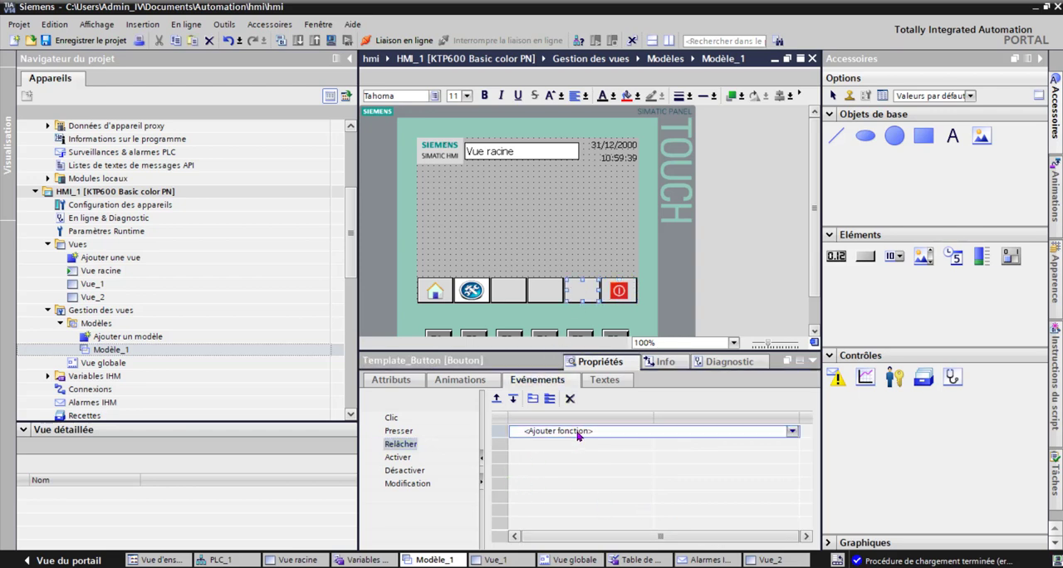
pyautogui.click(791, 433)
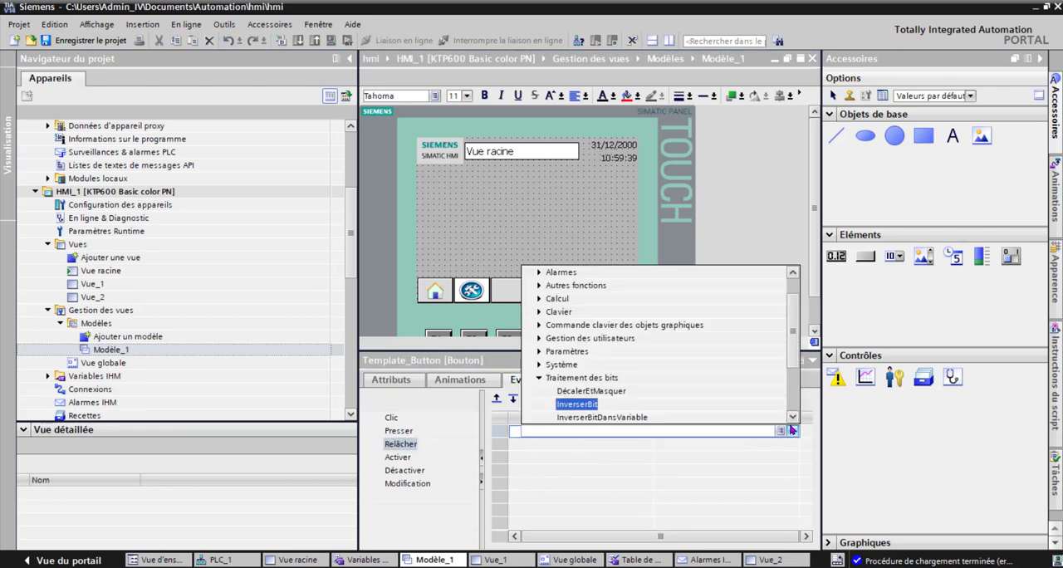
pyautogui.click(541, 380)
pyautogui.click(540, 378)
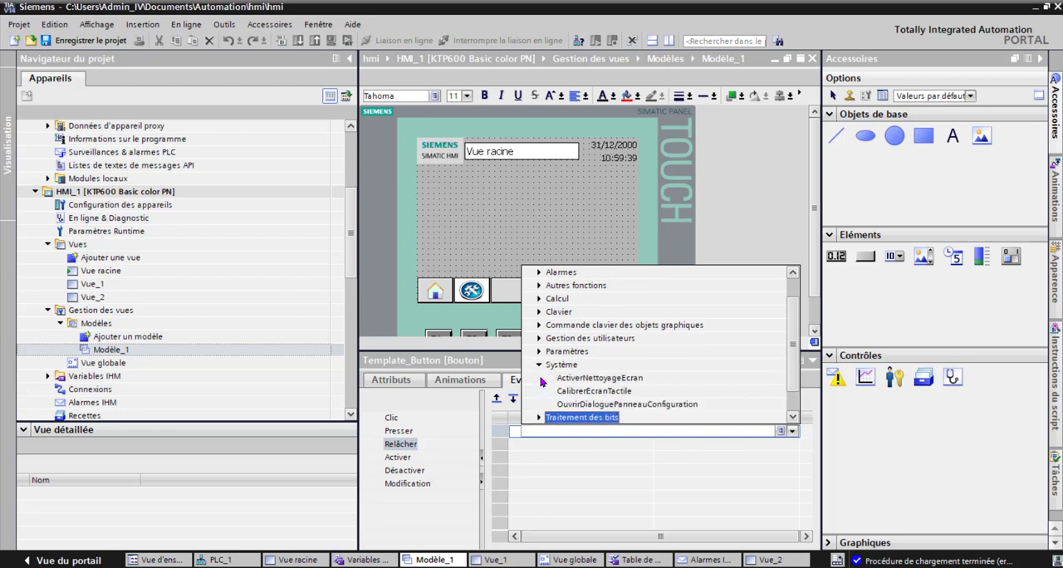